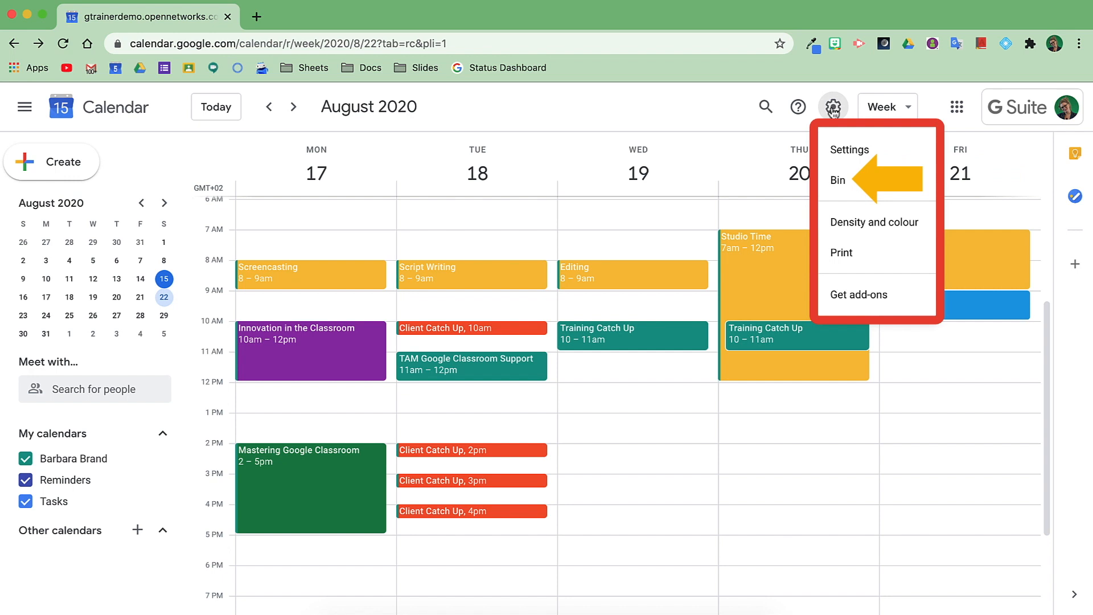
Restore the deleted ContactOn Training event from the Bin, then return to the calendar
click(859, 181)
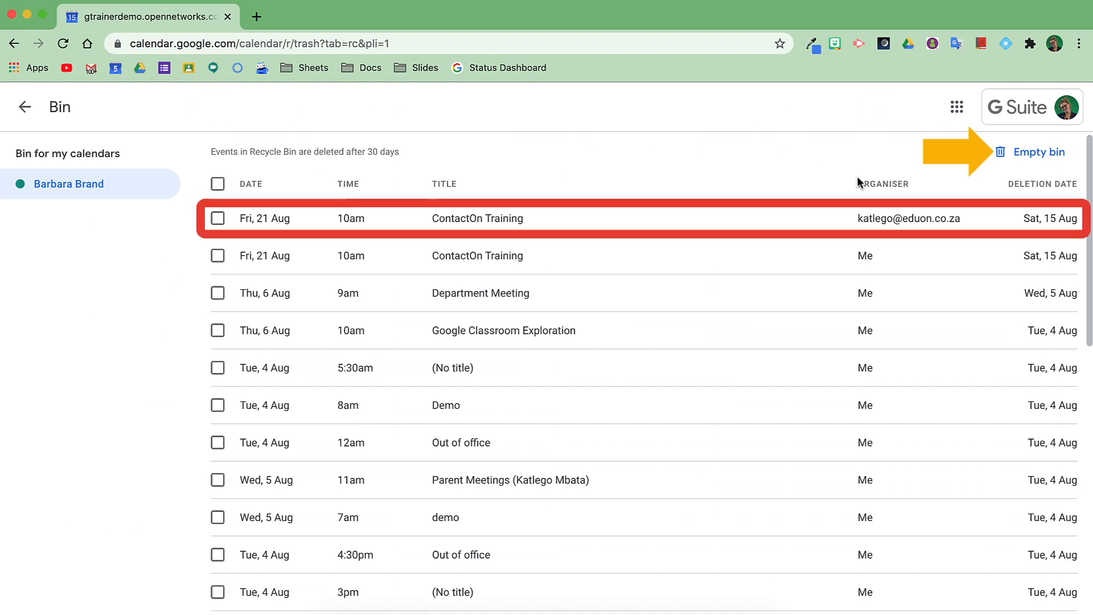
click(219, 220)
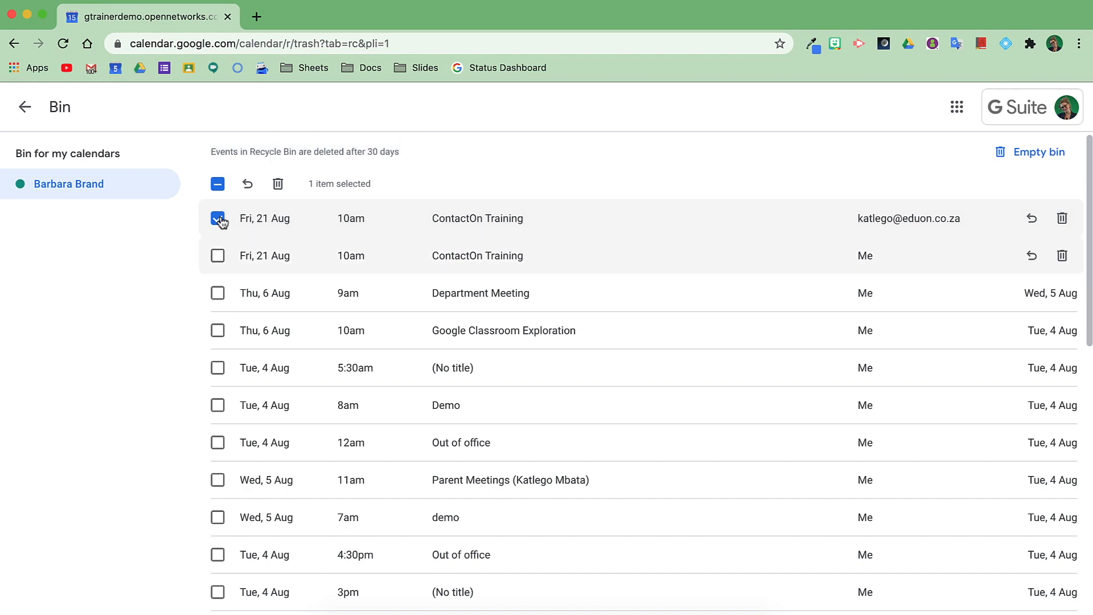
click(1028, 220)
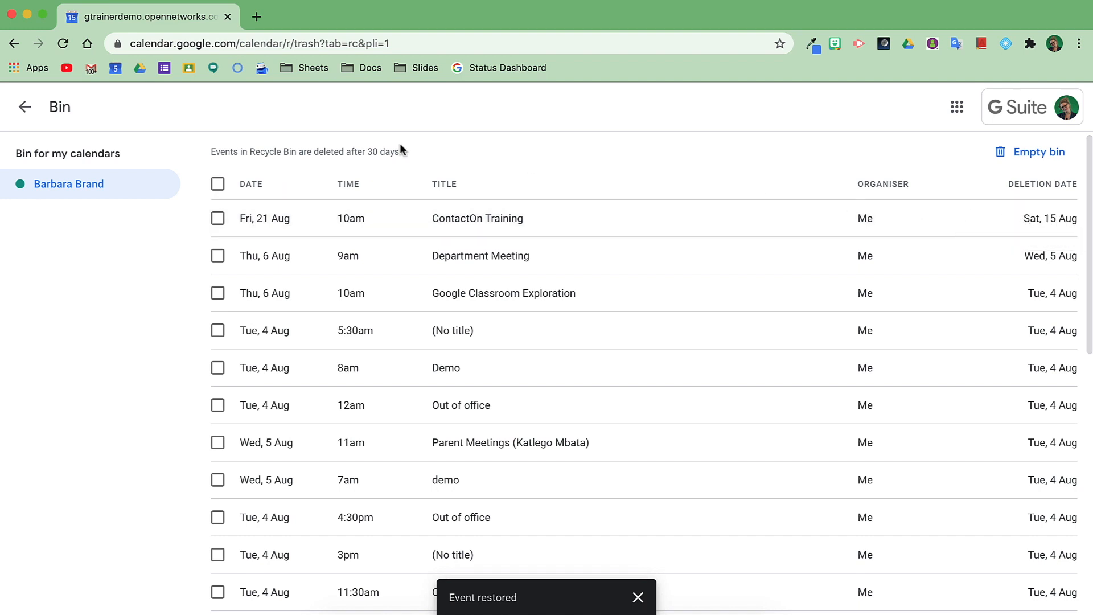
click(25, 106)
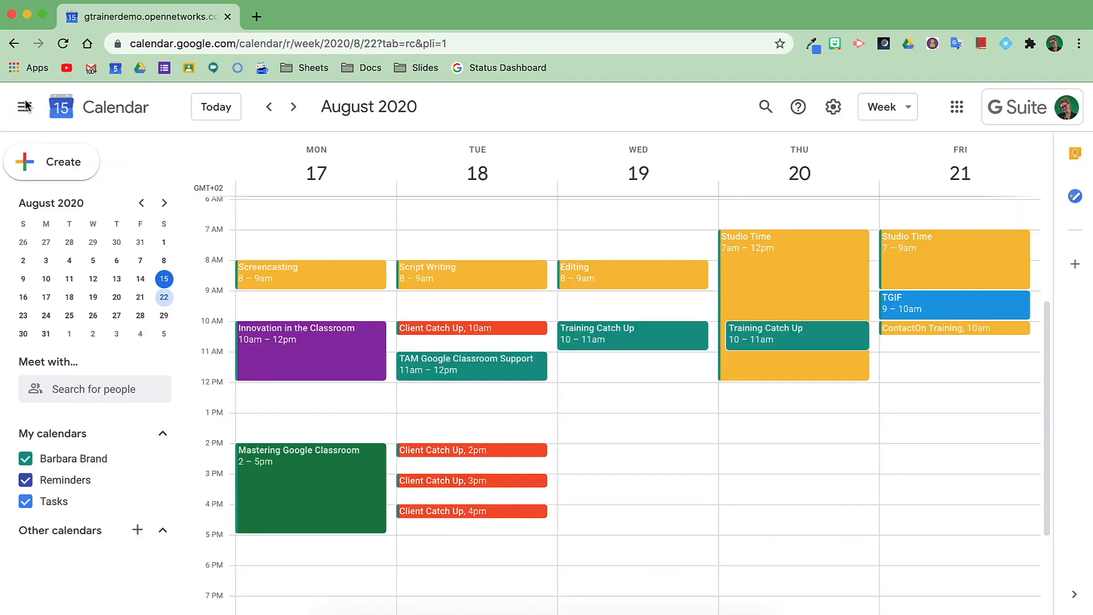
Open the Google Calendar Settings page from the gear menu
click(836, 111)
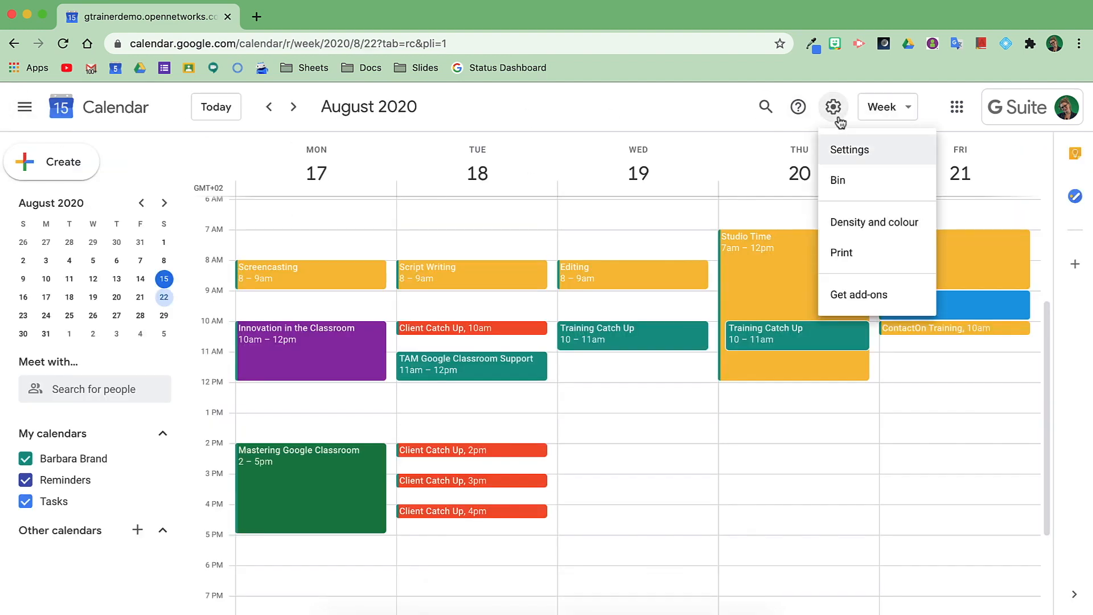
click(851, 151)
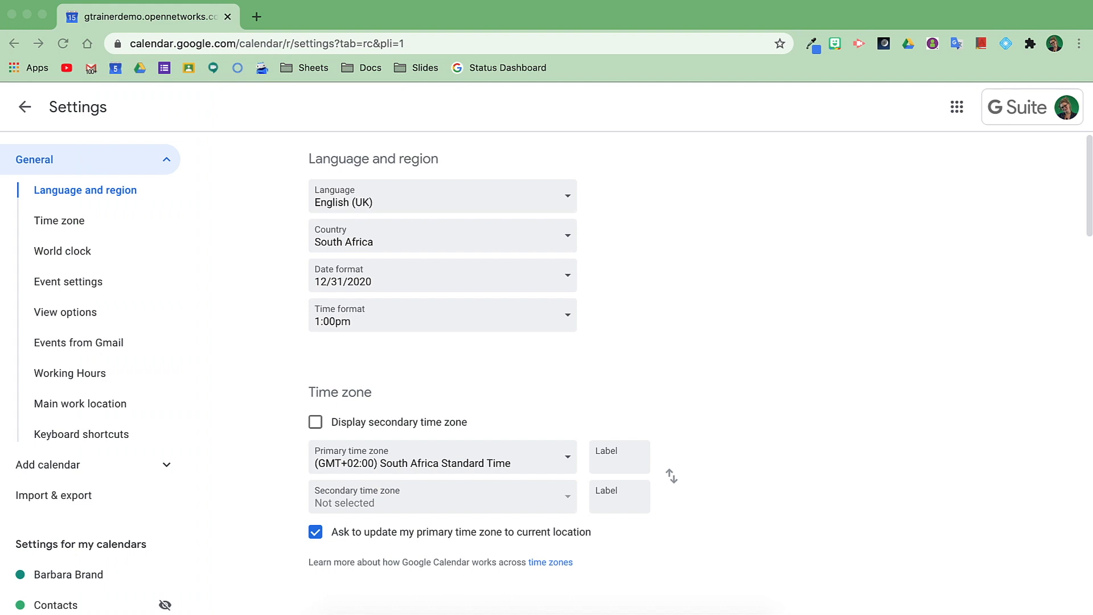
click(970, 238)
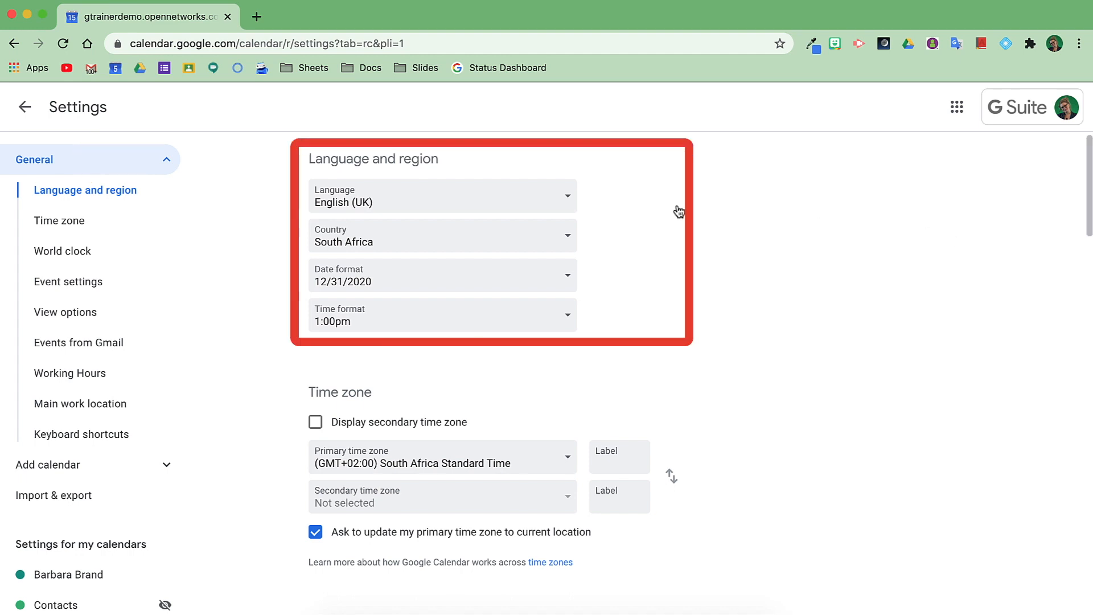
Review the Language, Date format (12/31/2020) and Time format options unchanged, then move down to Time zone
click(568, 199)
click(569, 204)
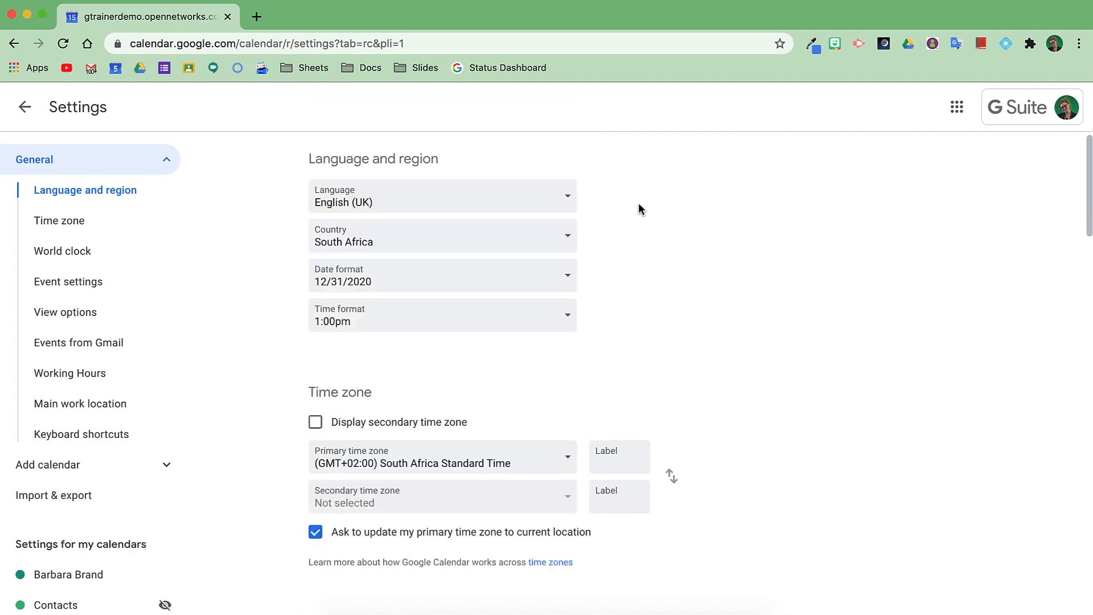
click(572, 276)
click(573, 274)
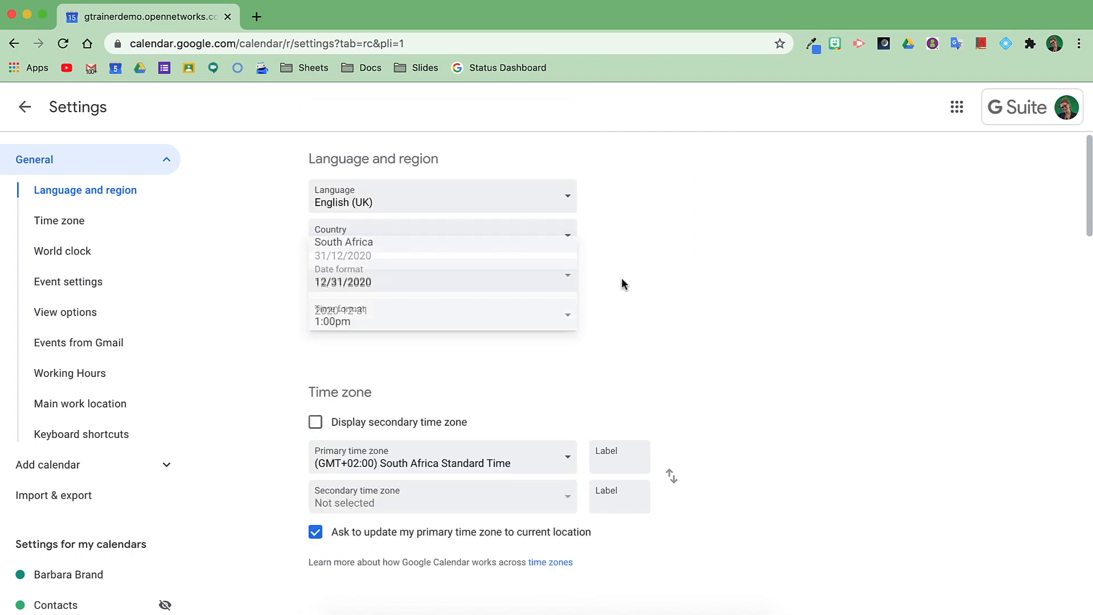
click(571, 322)
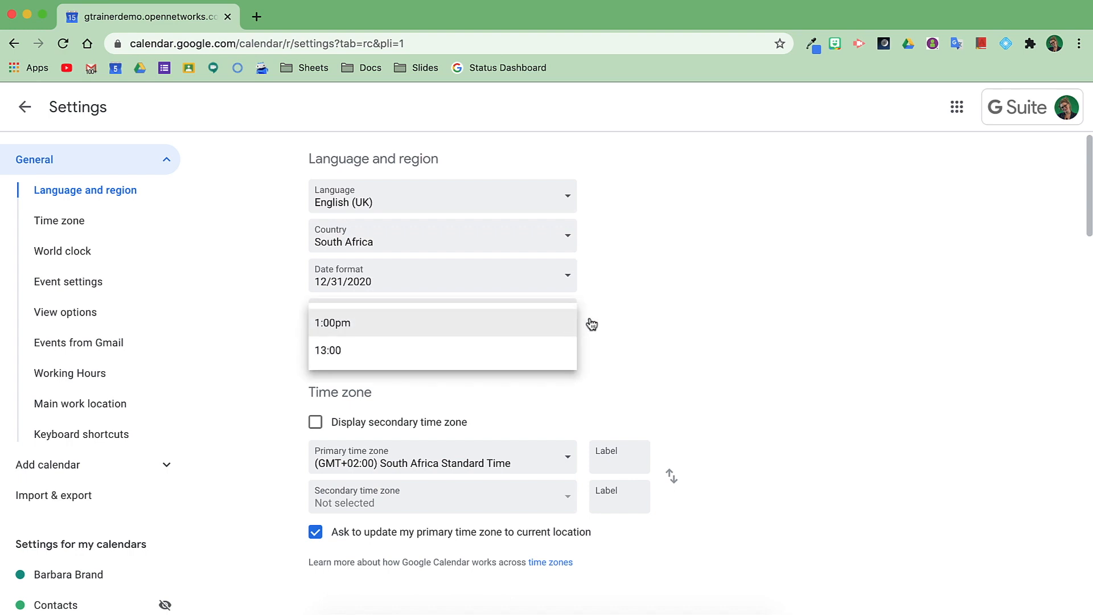
click(670, 320)
scroll(733, 419, down, 1)
scroll(734, 426, down, 3)
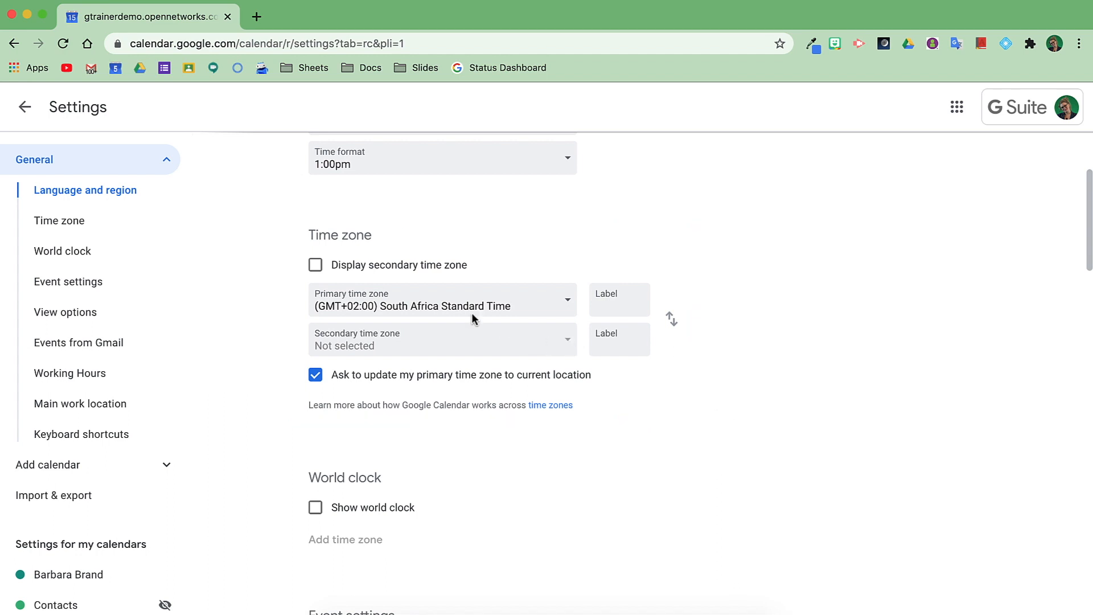
Display a secondary time zone of (GMT-05:00) Central Time - Mexico City and enable Show world clock
click(315, 265)
click(567, 345)
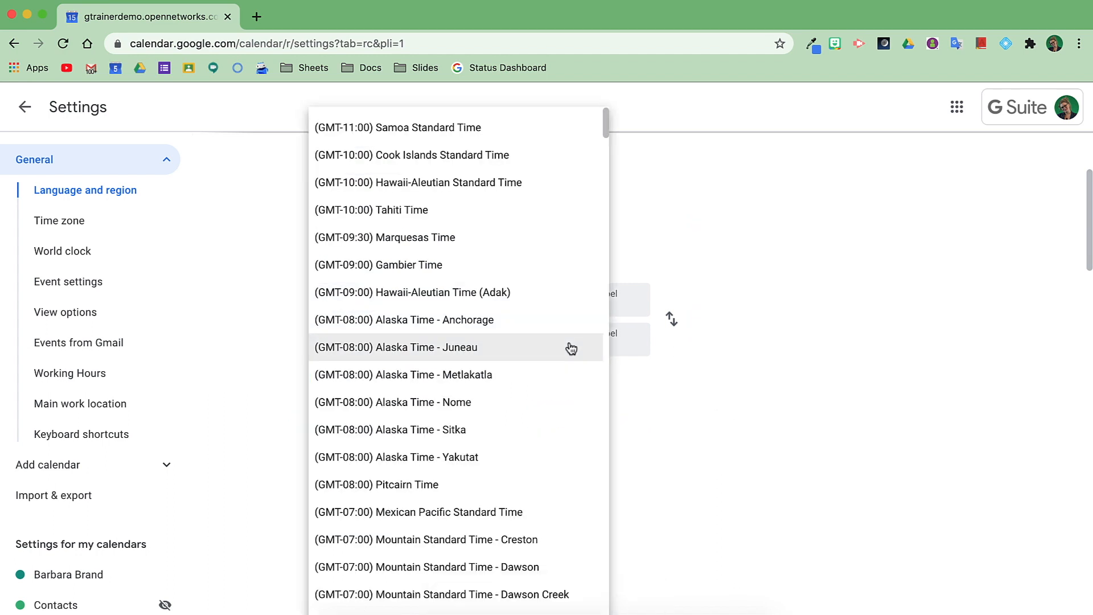
scroll(571, 349, down, 5)
scroll(568, 346, down, 12)
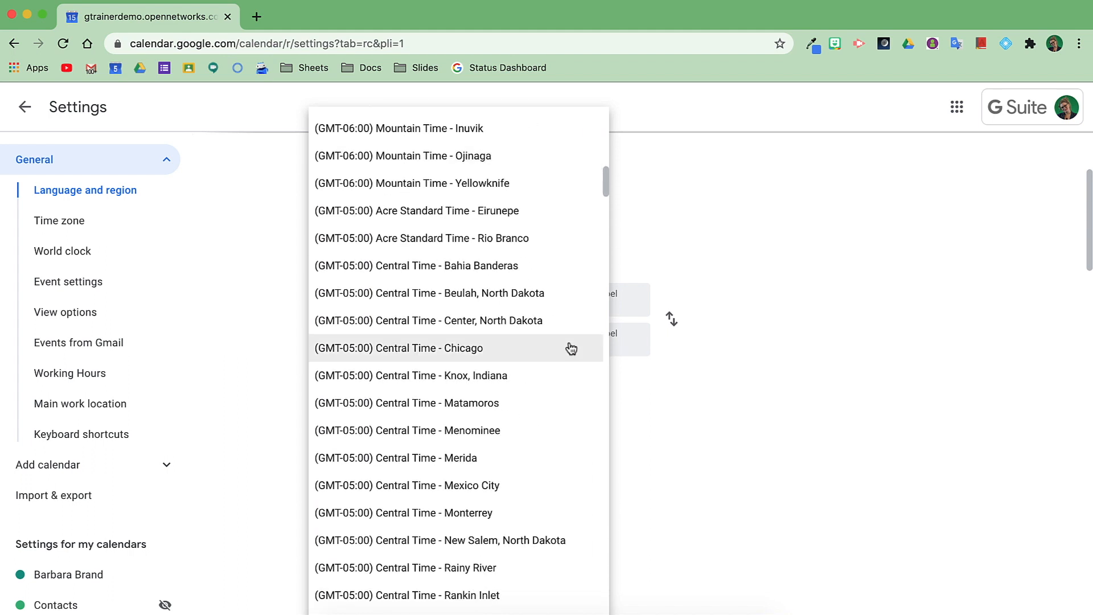
click(548, 487)
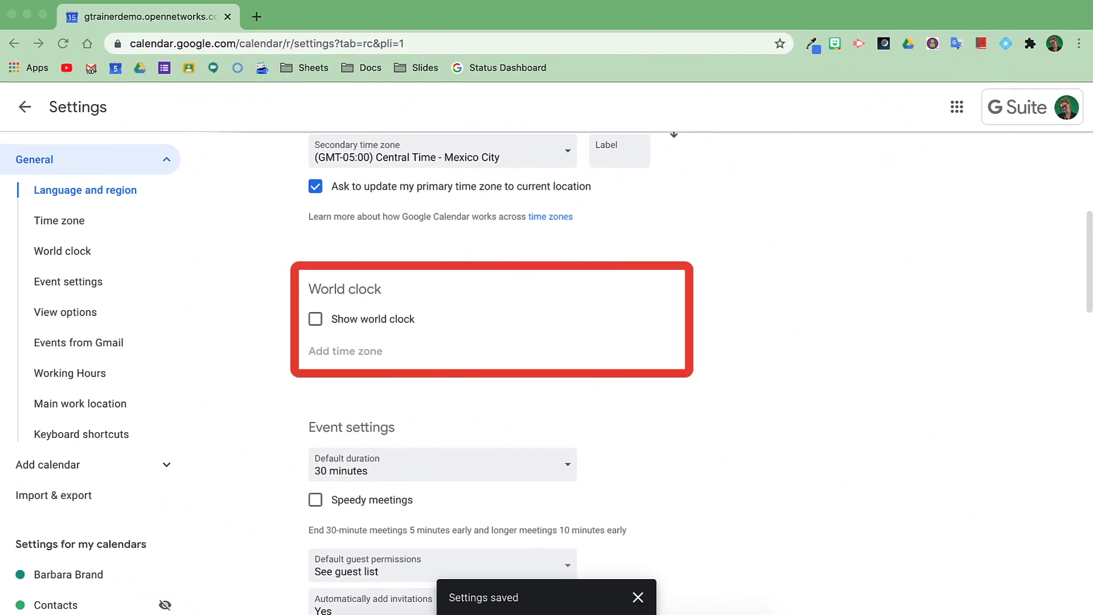
click(314, 322)
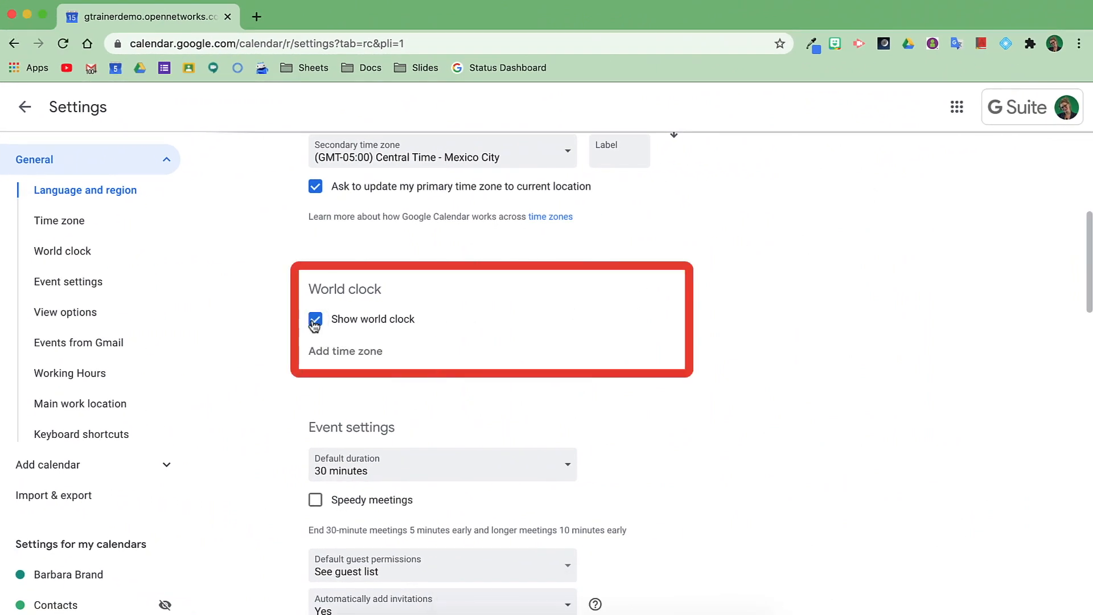
Add two world clock time zones, setting the second one to Beirut
click(349, 353)
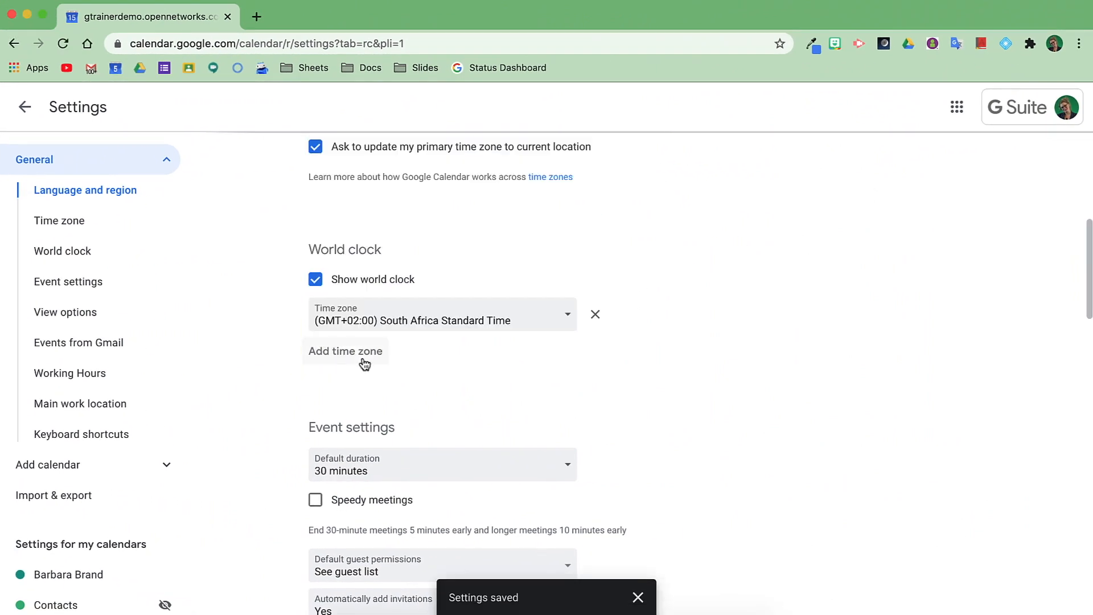
click(364, 362)
click(569, 318)
scroll(514, 501, down, 3)
click(515, 500)
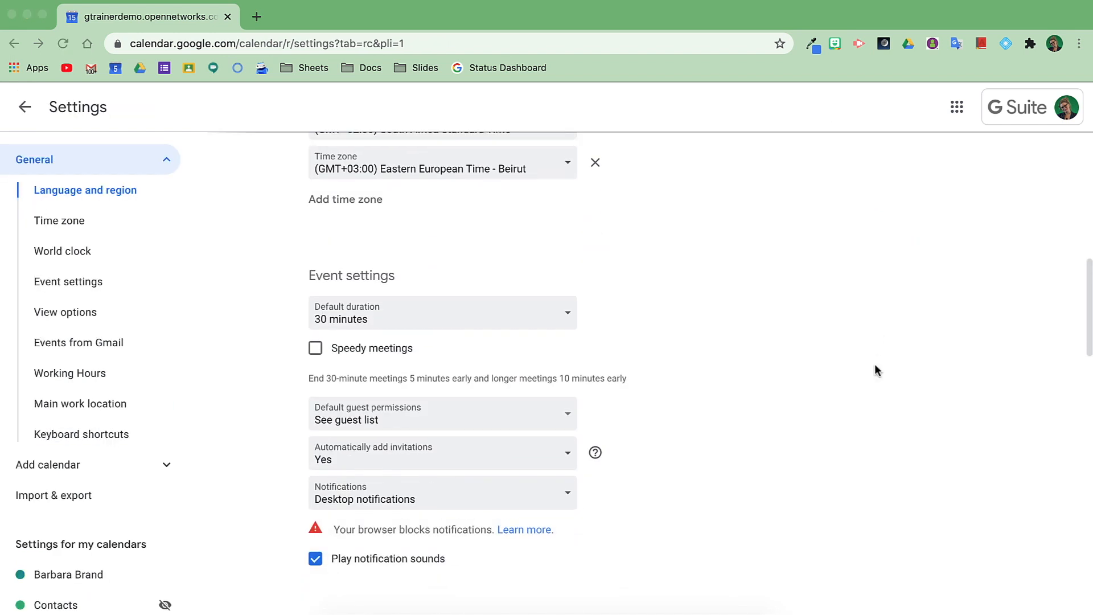
Set the default event duration to 60 minutes and turn on Speedy meetings
scroll(875, 370, down, 2)
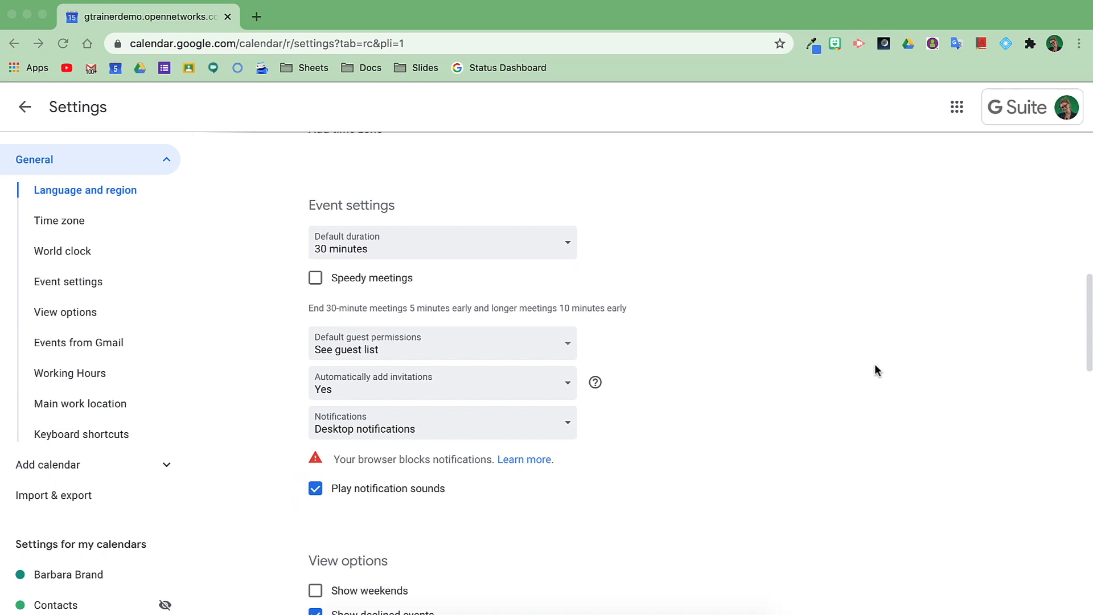
click(570, 246)
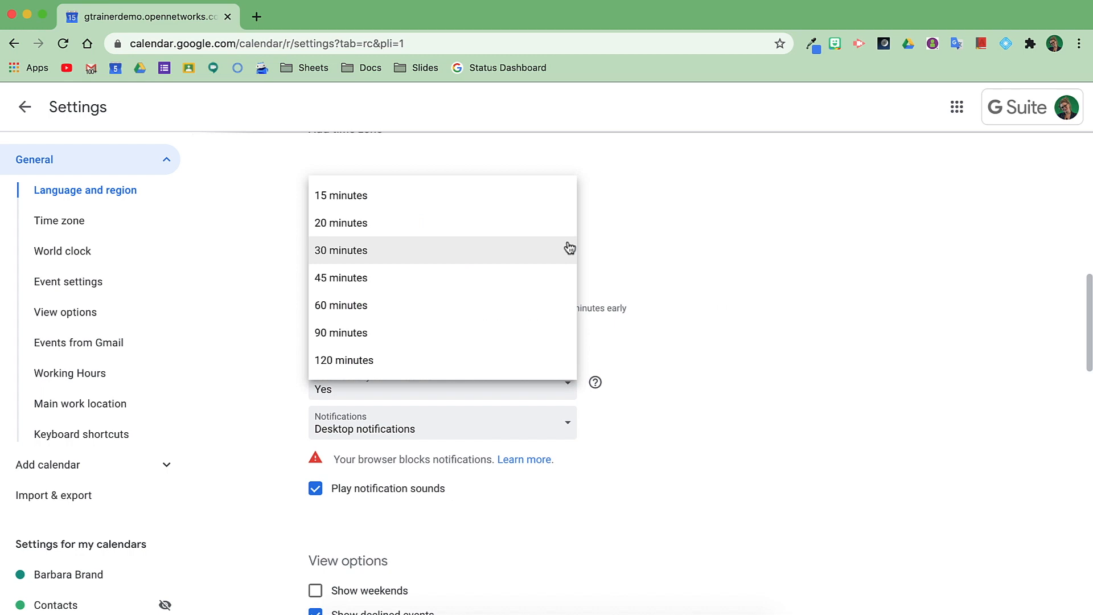
click(567, 308)
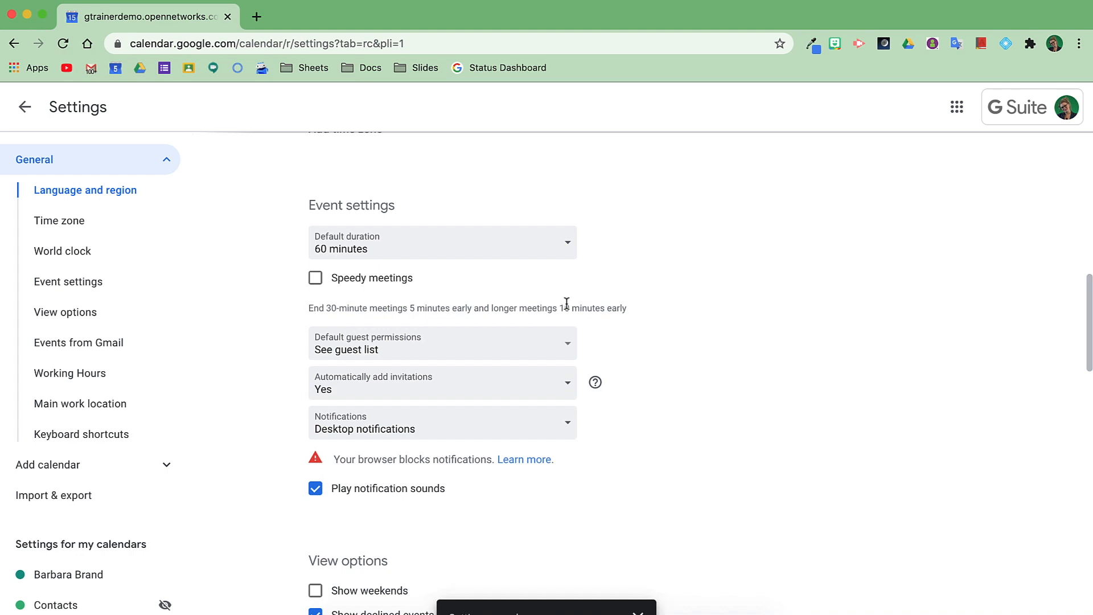
click(316, 279)
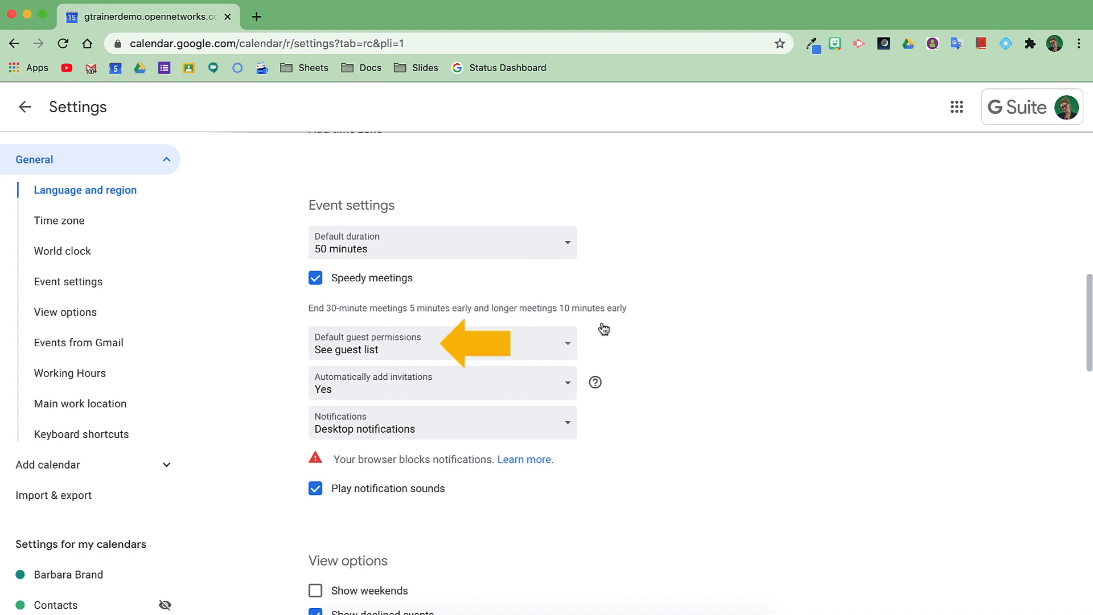
Leave guest permissions and automatic invitations as they are, and set Notifications to Desktop notifications
click(567, 344)
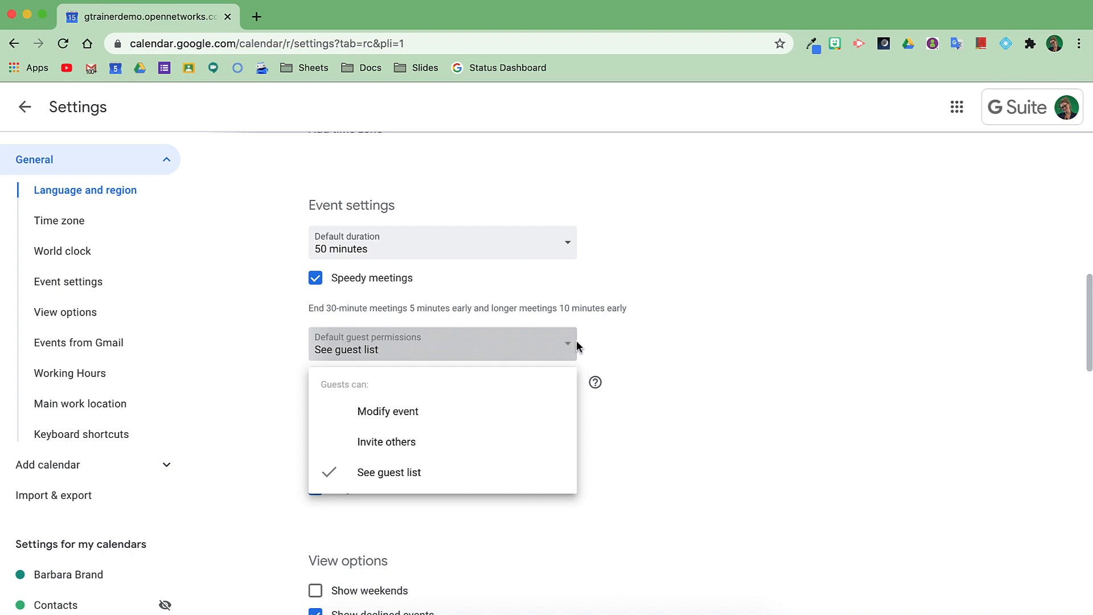
click(609, 348)
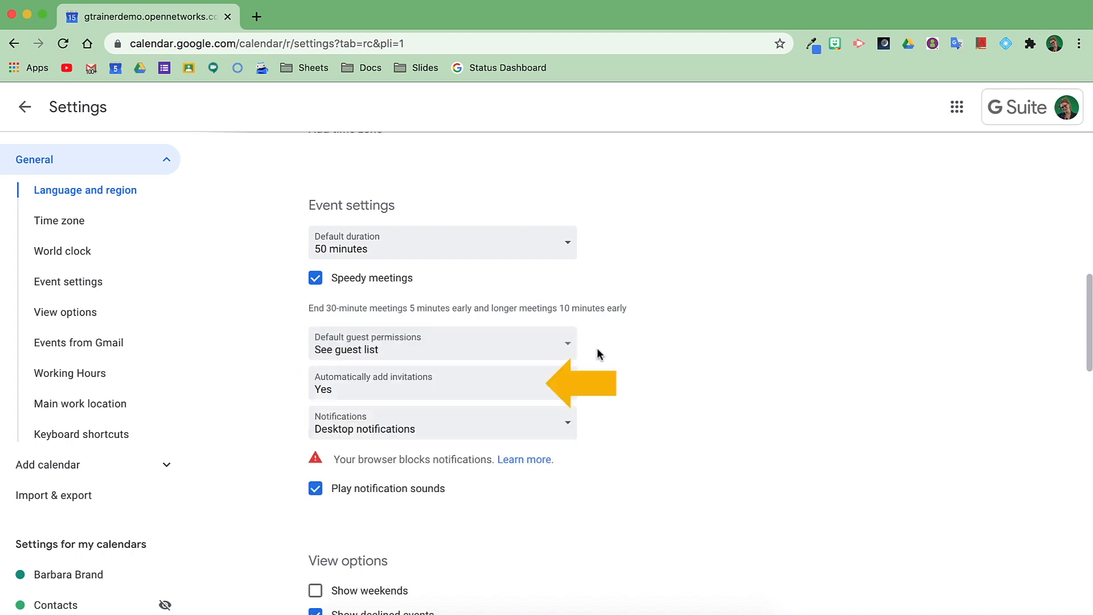
click(567, 387)
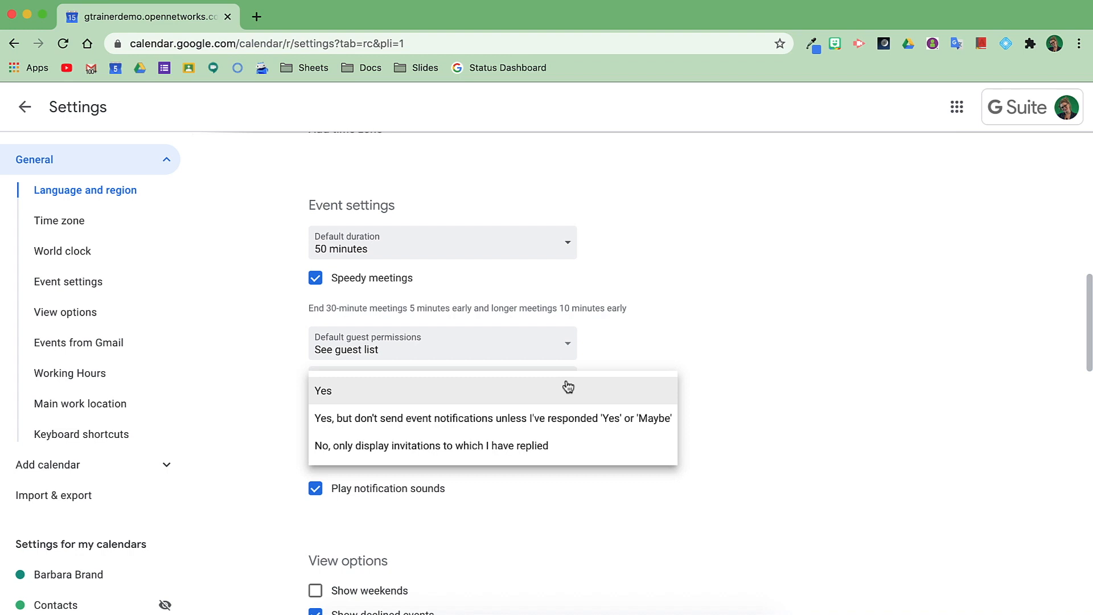
click(705, 388)
click(569, 425)
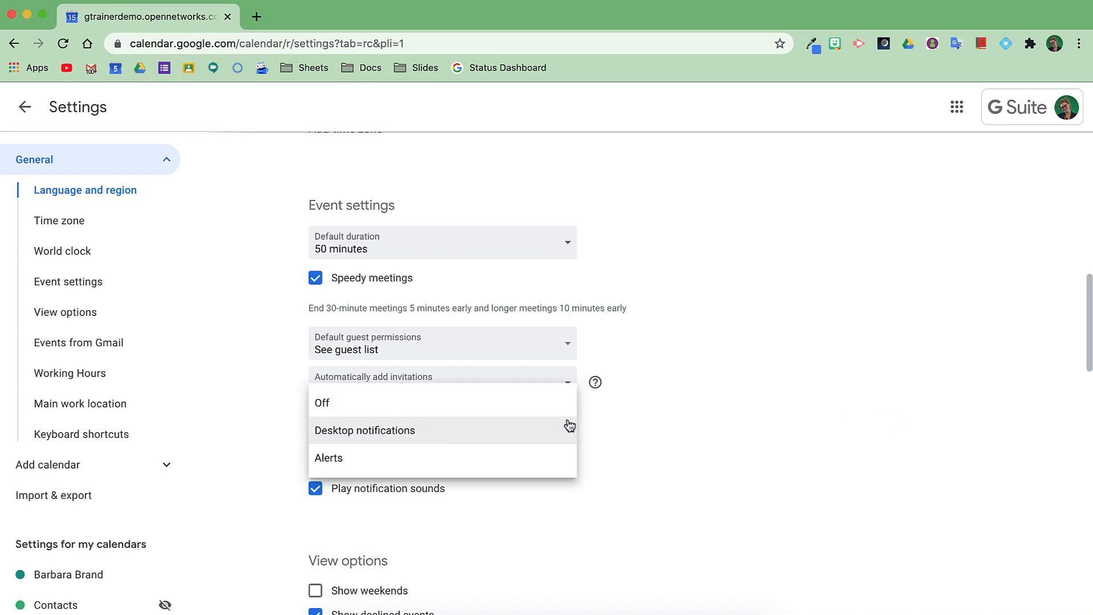
click(569, 428)
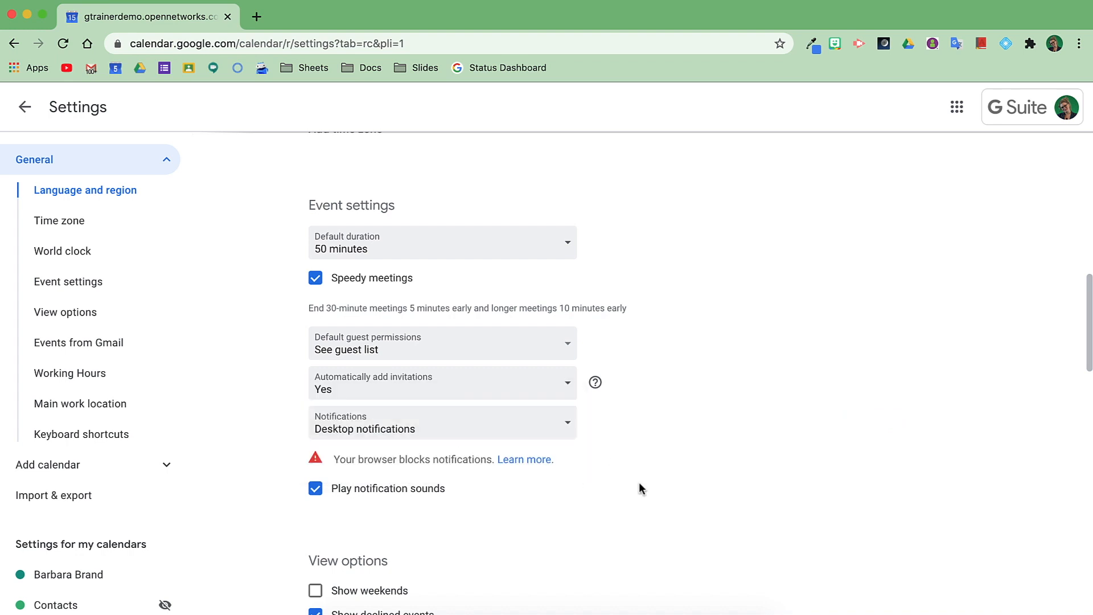
Toggle the weekends option, show week numbers, and display shorter events at 30-minute size
scroll(639, 484, down, 6)
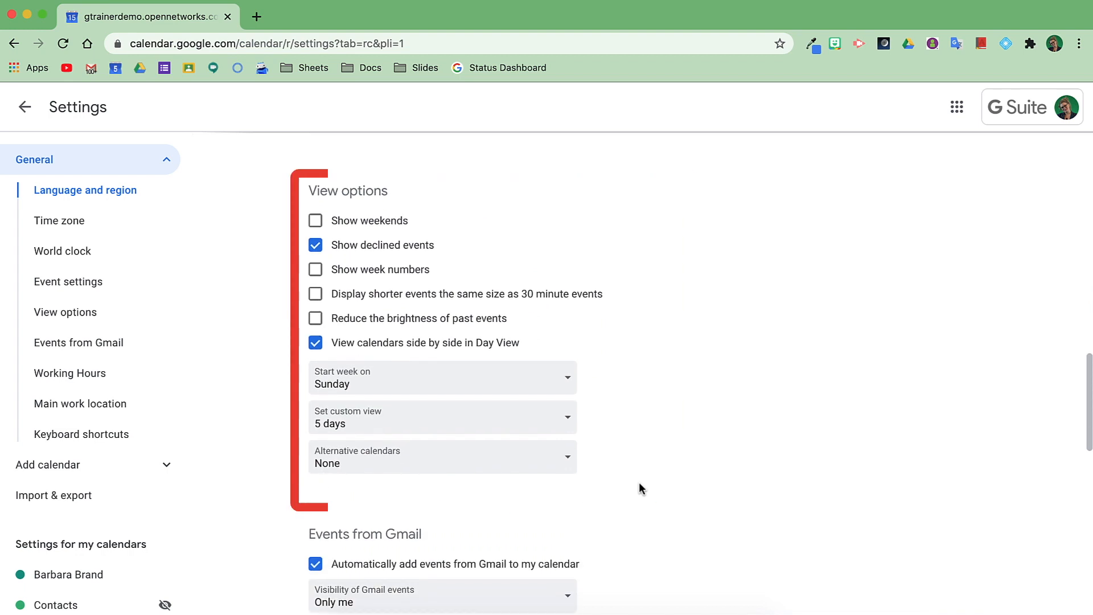
click(316, 220)
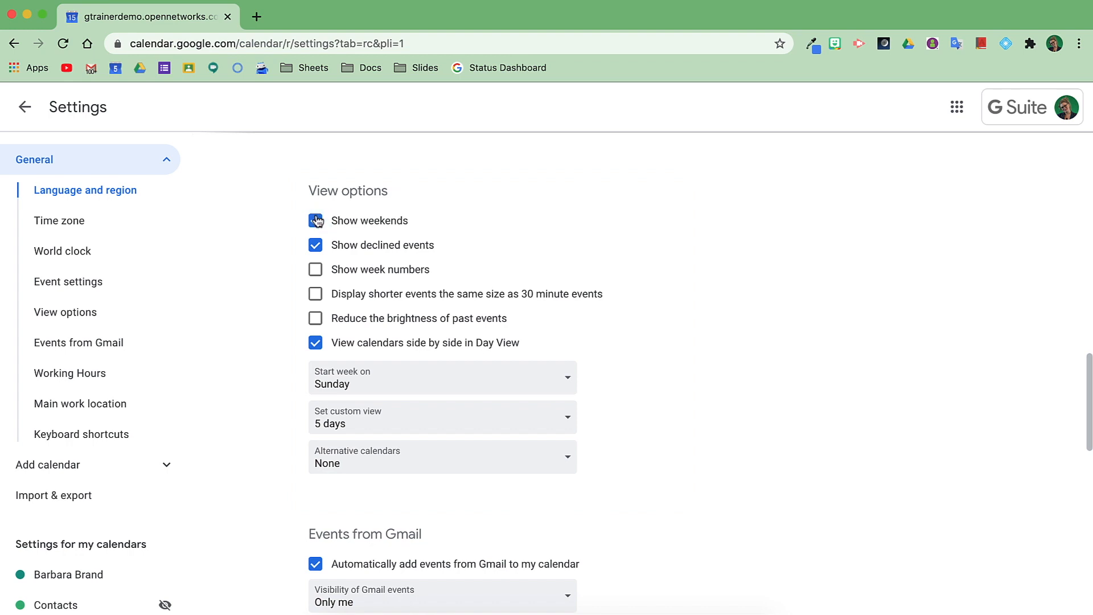
click(316, 270)
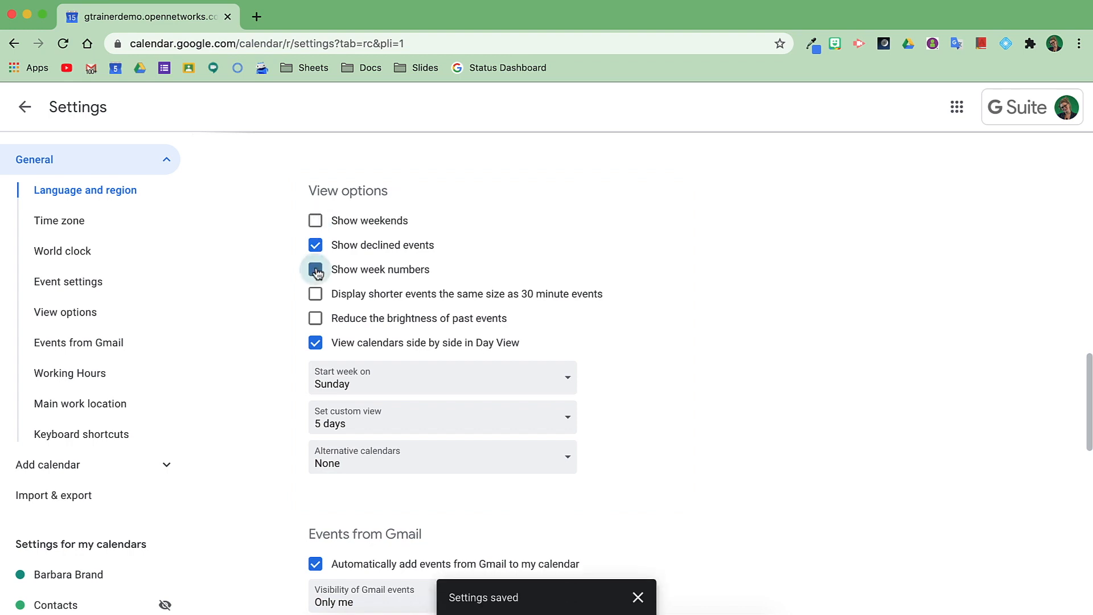
click(316, 294)
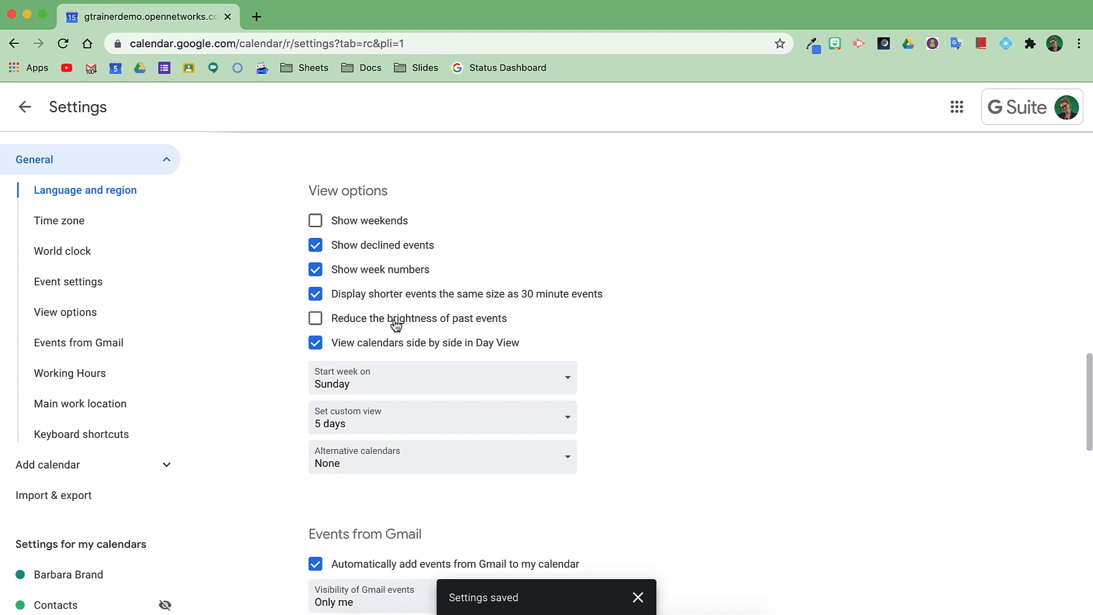
Start the week on Monday and leave Alternative calendars set to None
click(565, 390)
click(437, 418)
click(570, 465)
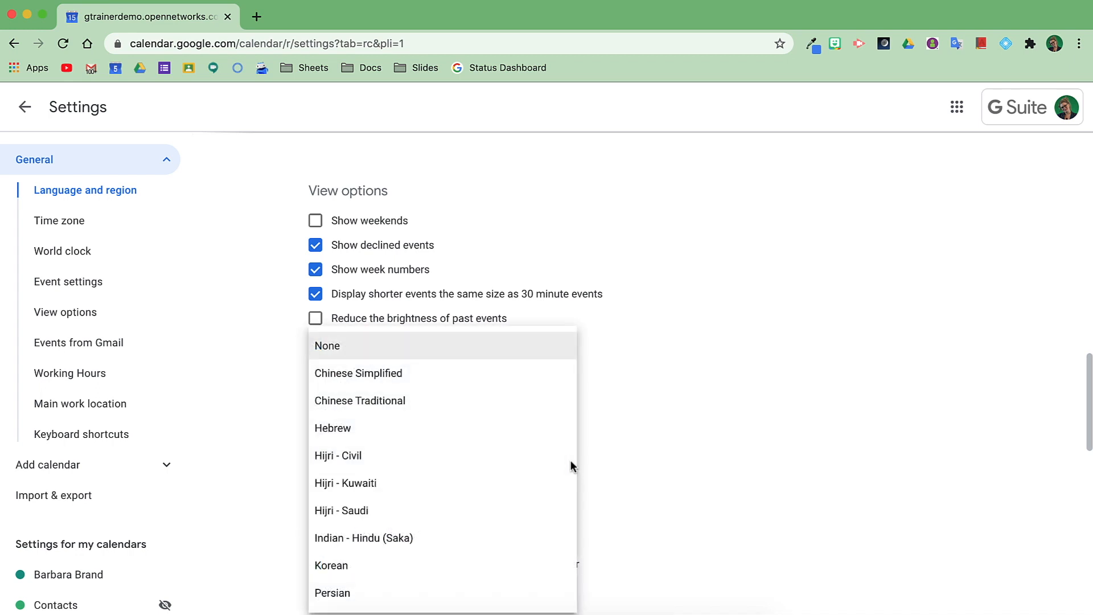
click(672, 466)
scroll(671, 466, down, 2)
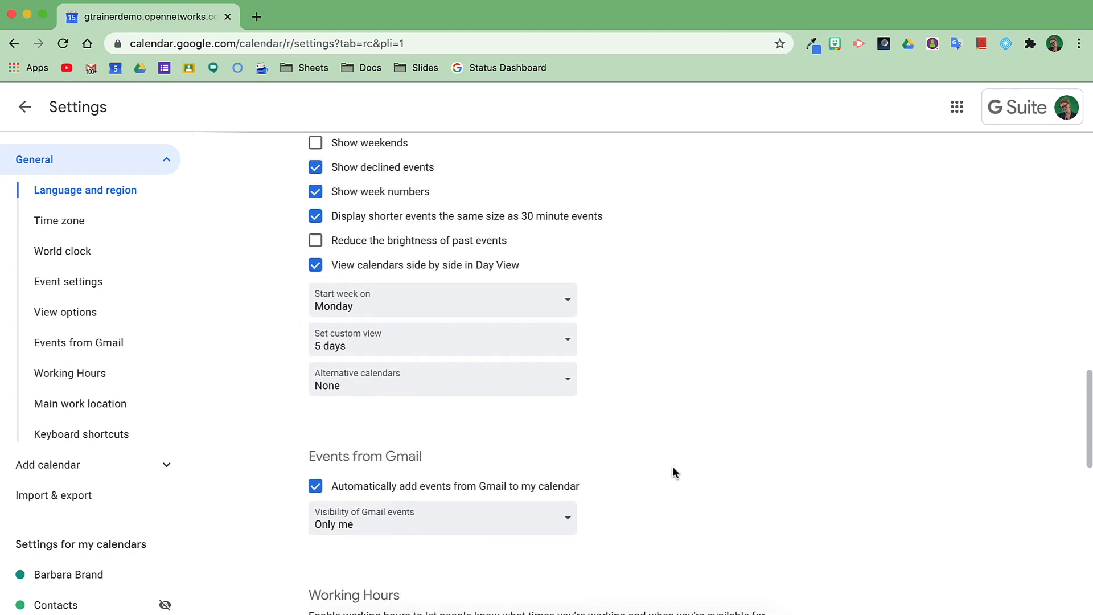
scroll(671, 472, down, 4)
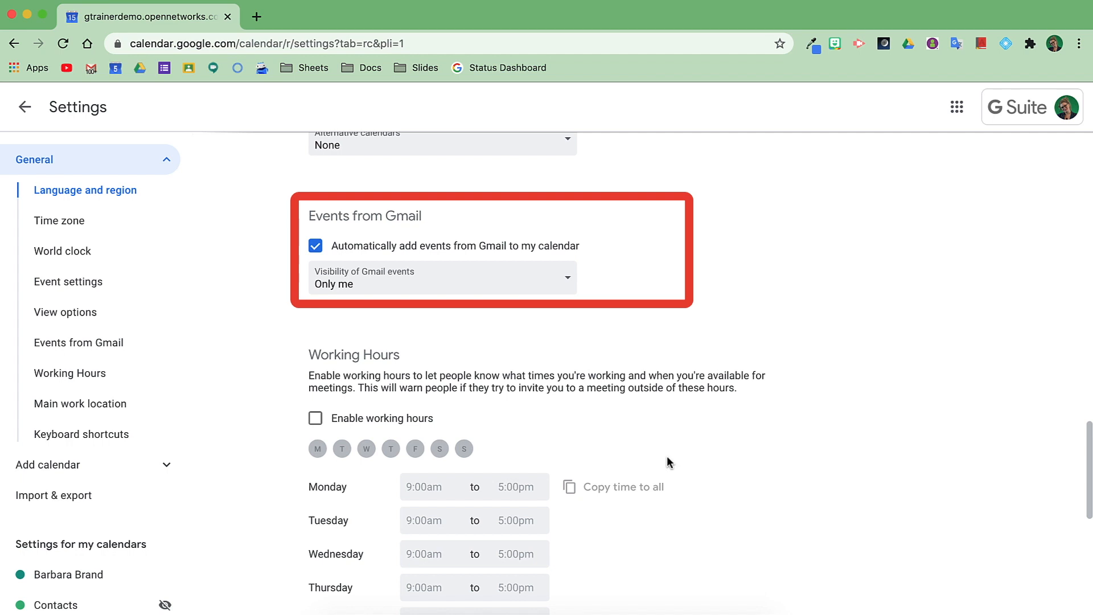
click(571, 290)
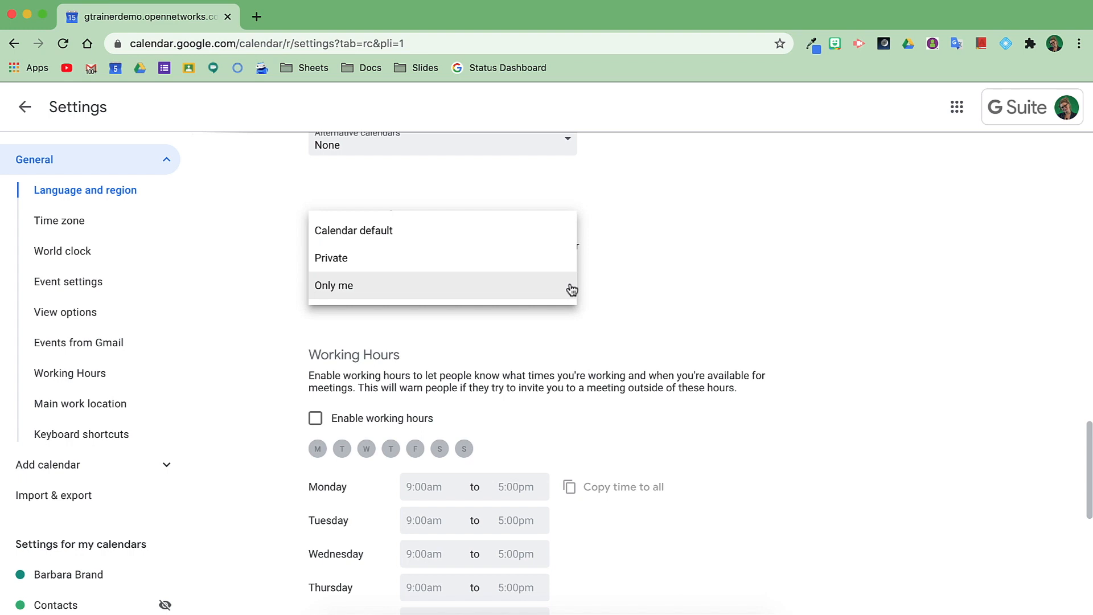
click(570, 288)
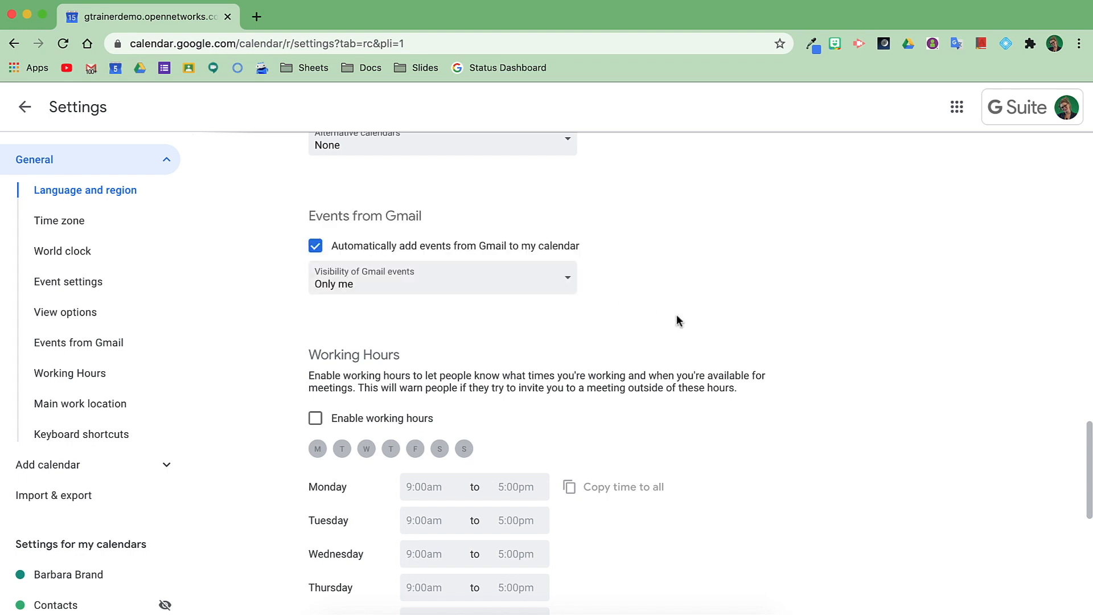
scroll(678, 321, down, 3)
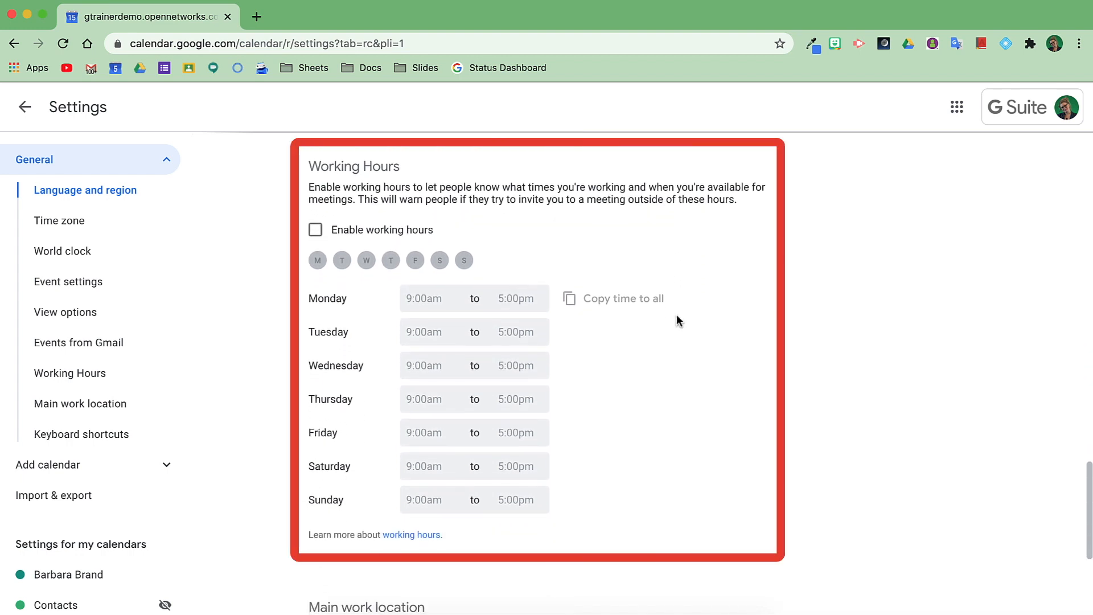
Enable working hours and remove Saturday and Sunday from the working days
click(315, 230)
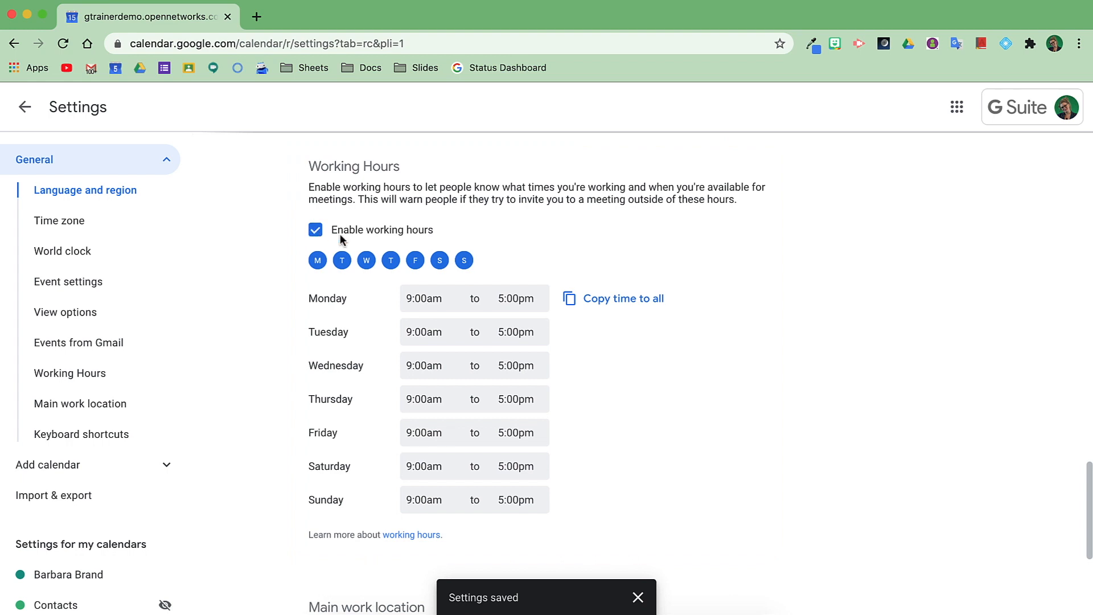
click(440, 261)
click(464, 261)
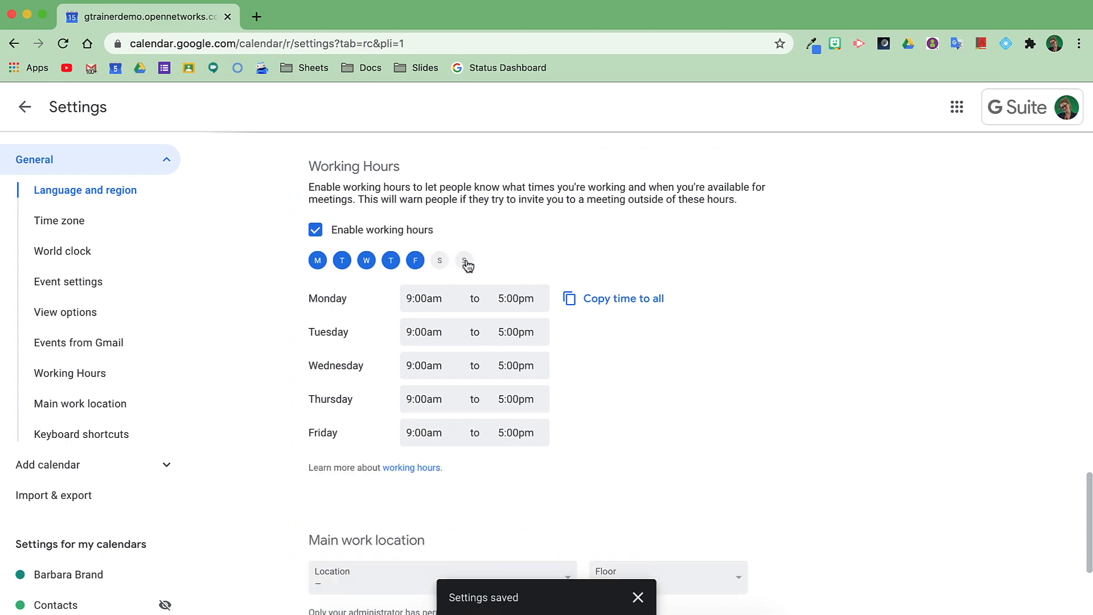
Make Tuesday end at 4:00pm and set Wednesday's hours to 10:00am–6:00pm
click(516, 332)
click(520, 367)
click(423, 365)
click(434, 519)
click(516, 365)
click(525, 519)
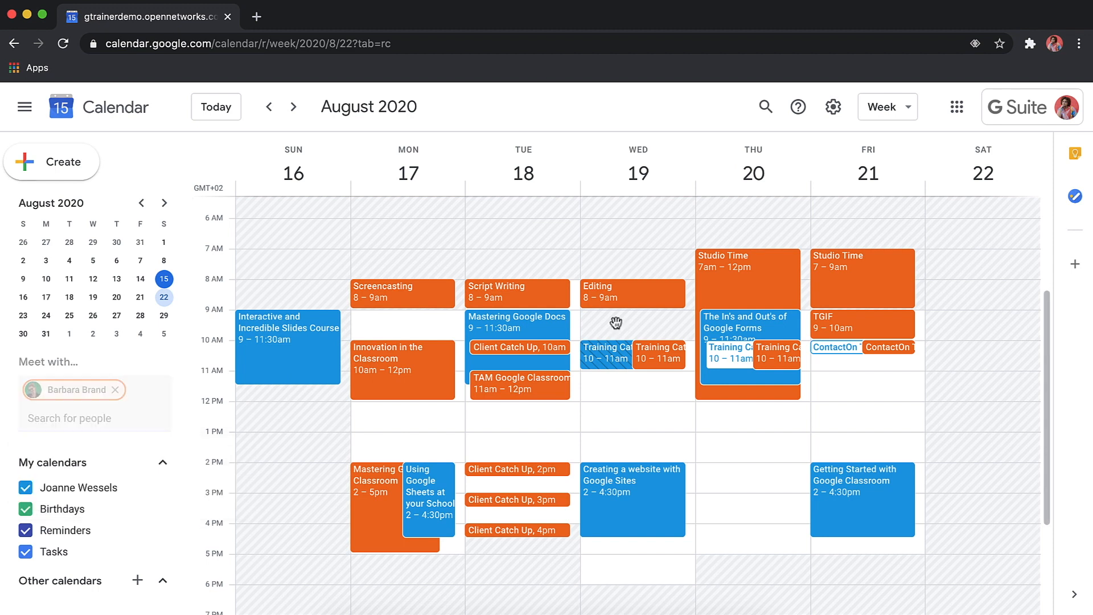
Create a meeting in the Wednesday 19 August 9:00–10:00am slot and dismiss the Google Meet tip
click(616, 322)
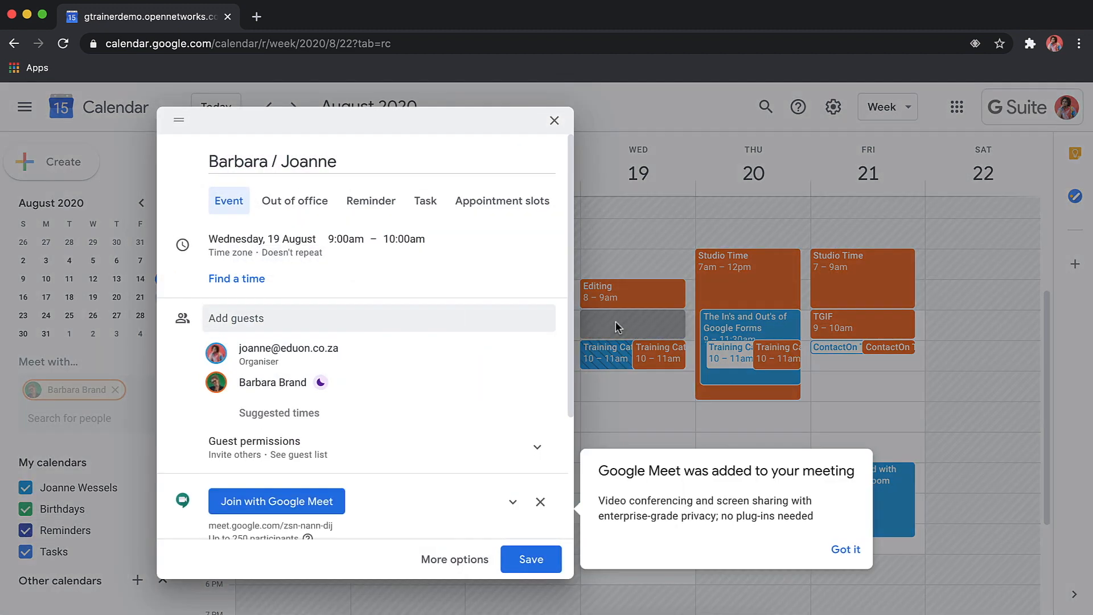
click(846, 550)
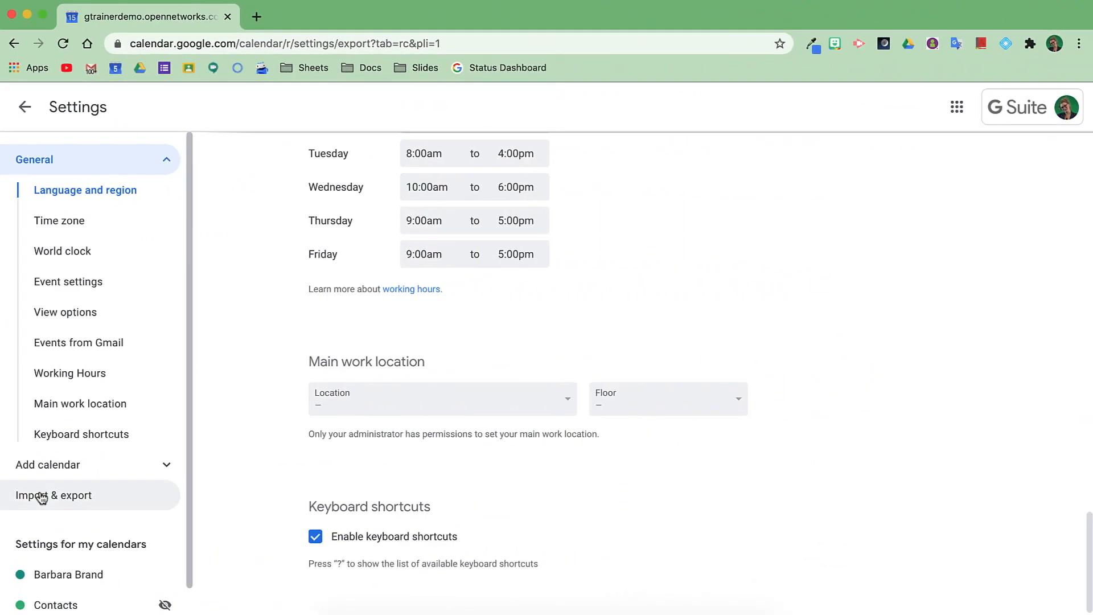
Go to the Import & export page in the Settings sidebar
click(95, 510)
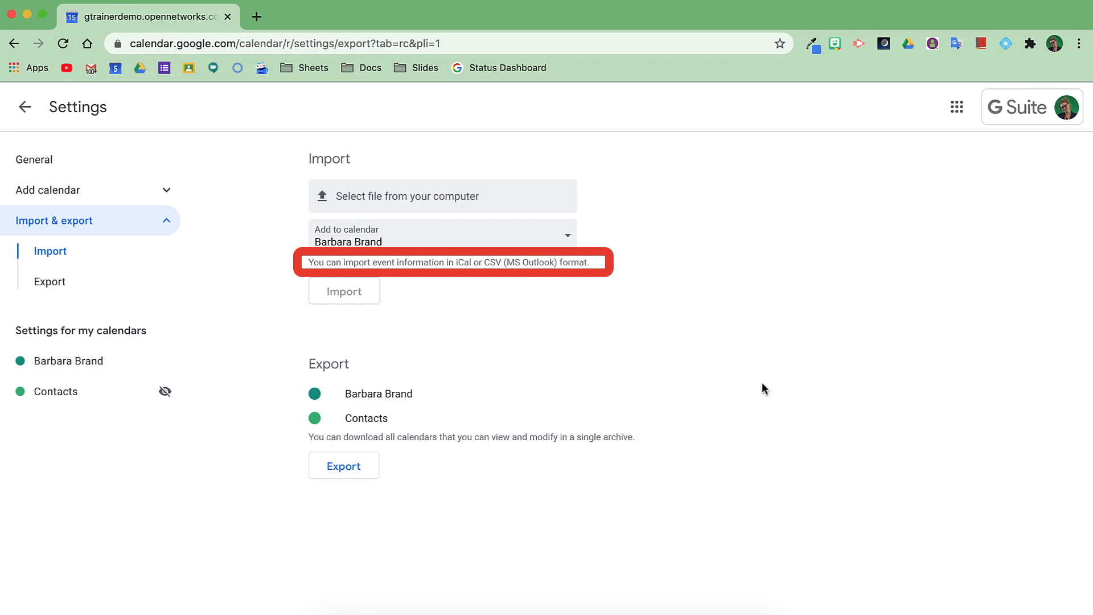
Export all calendars as a zip archive, then open your own calendar's settings
click(361, 470)
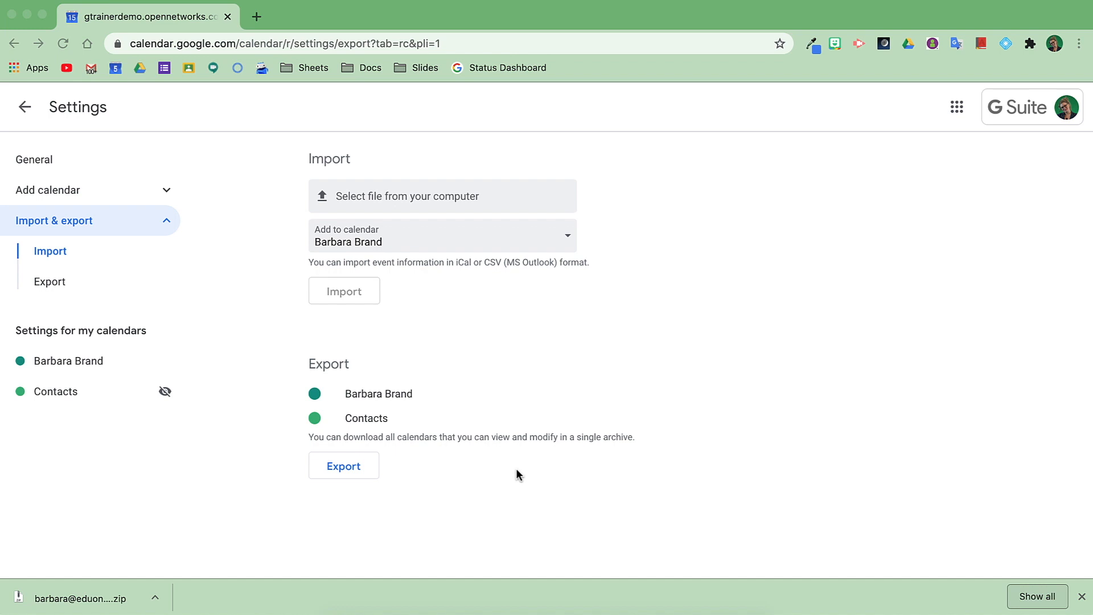
click(1082, 596)
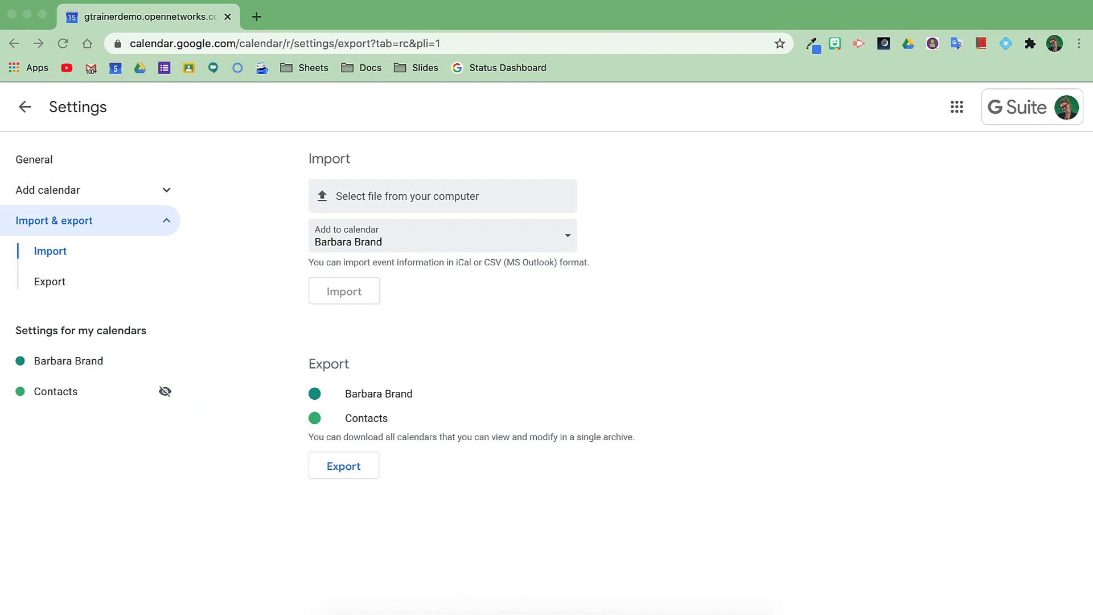
click(103, 366)
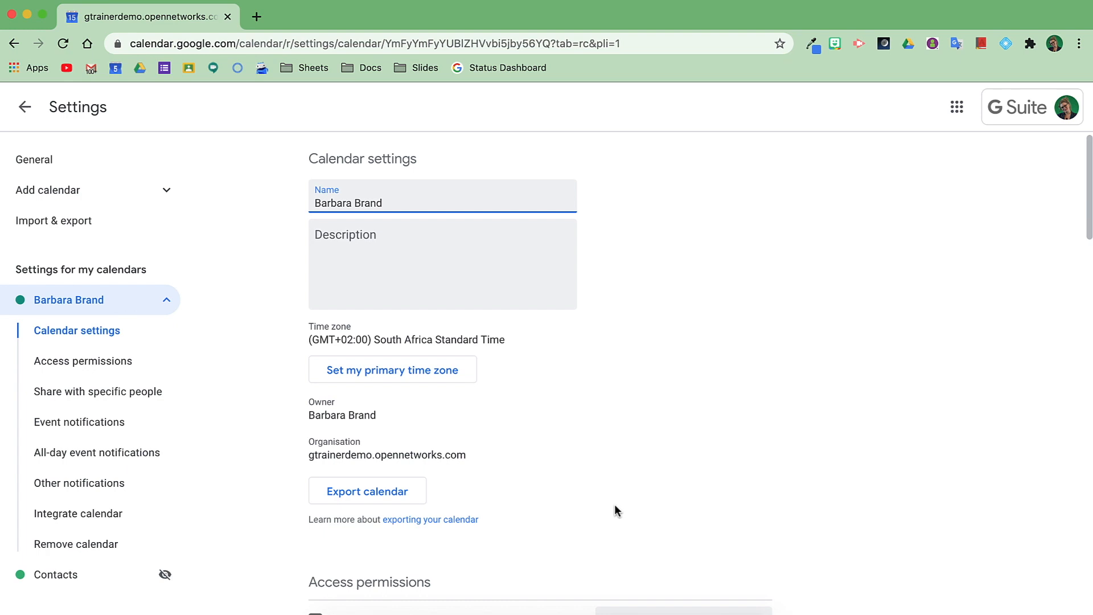
scroll(614, 504, down, 2)
scroll(615, 506, down, 5)
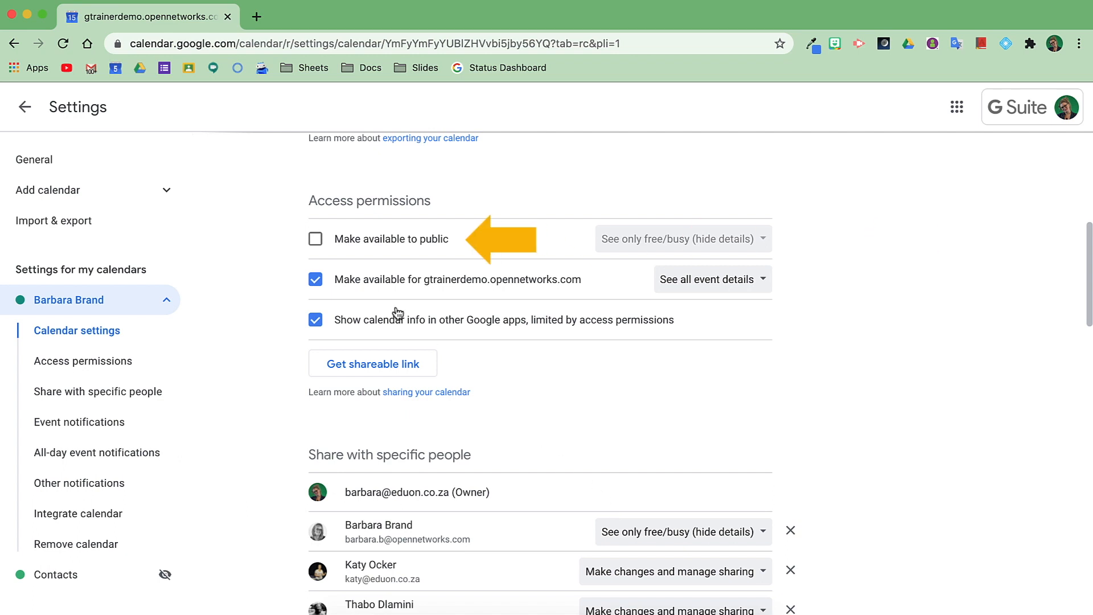
click(316, 238)
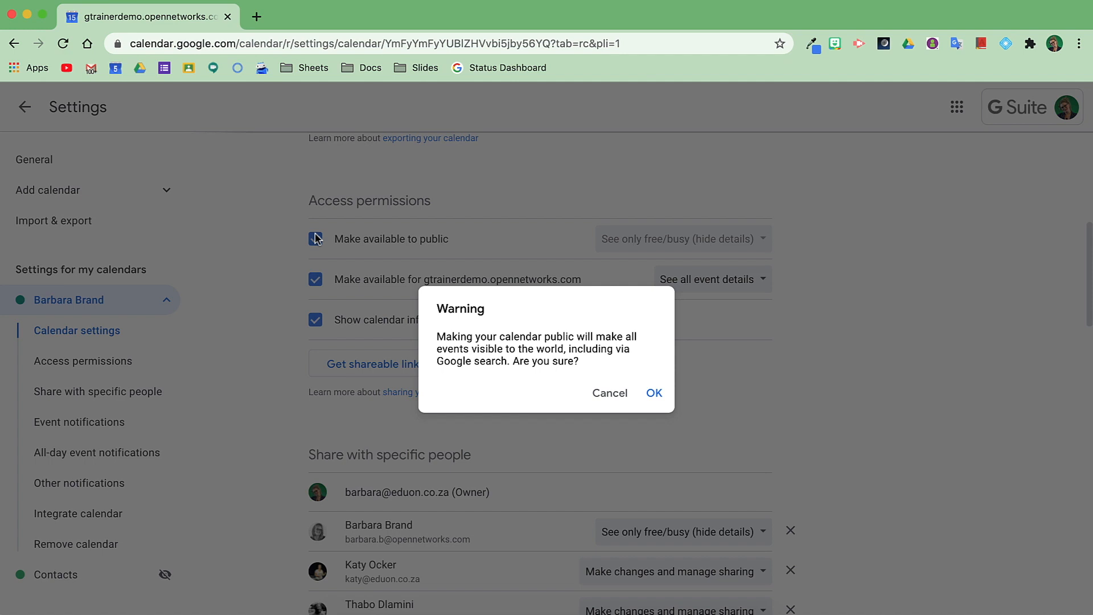
click(605, 401)
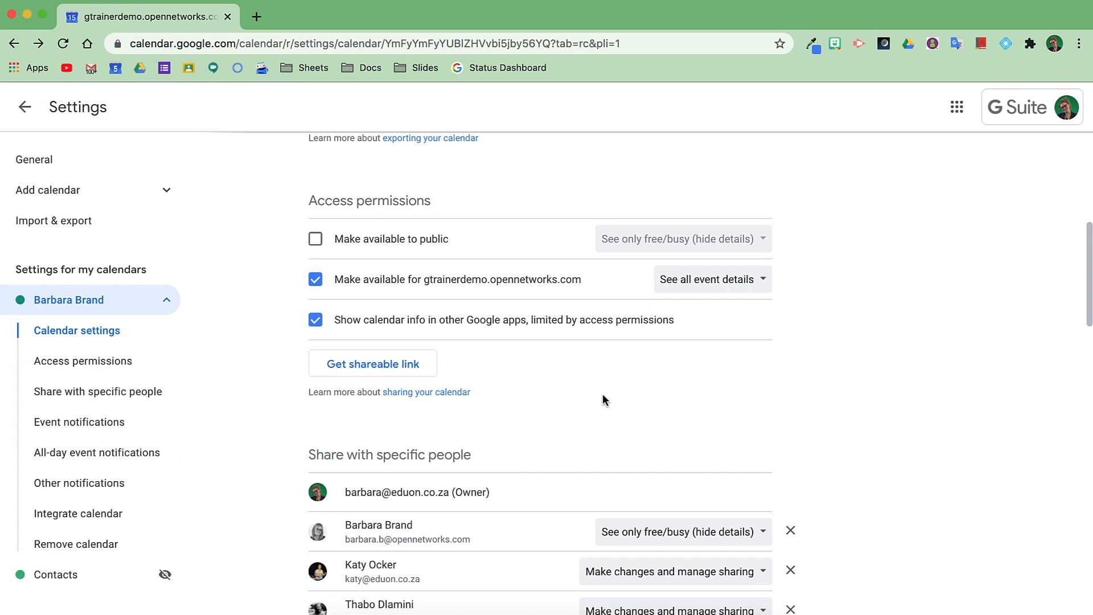
click(764, 282)
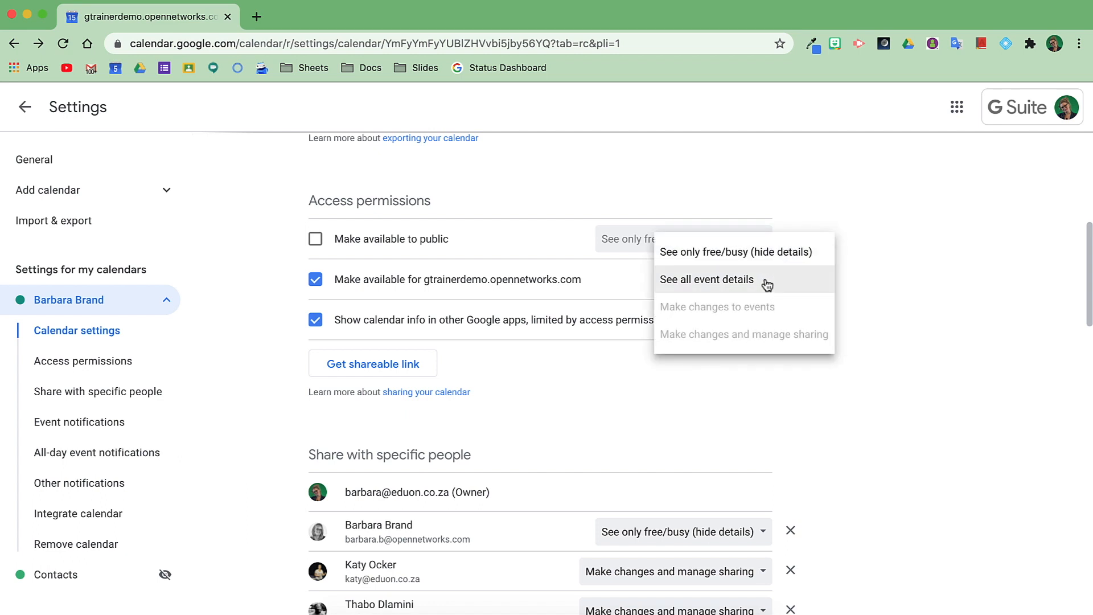
click(861, 281)
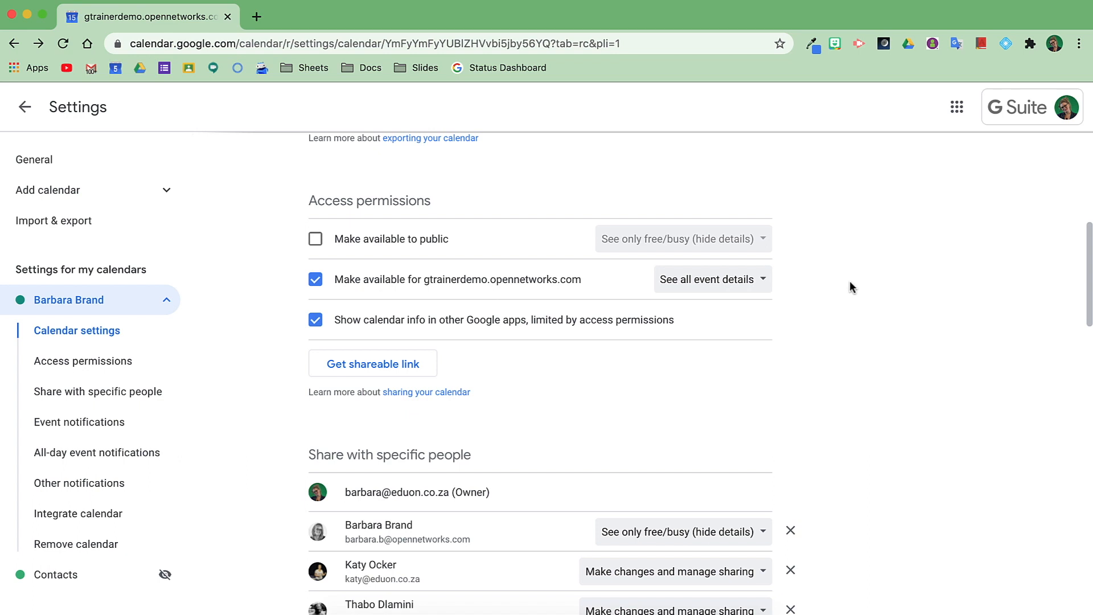
Scroll down to the Share with specific people list showing the three current people
scroll(881, 499, down, 5)
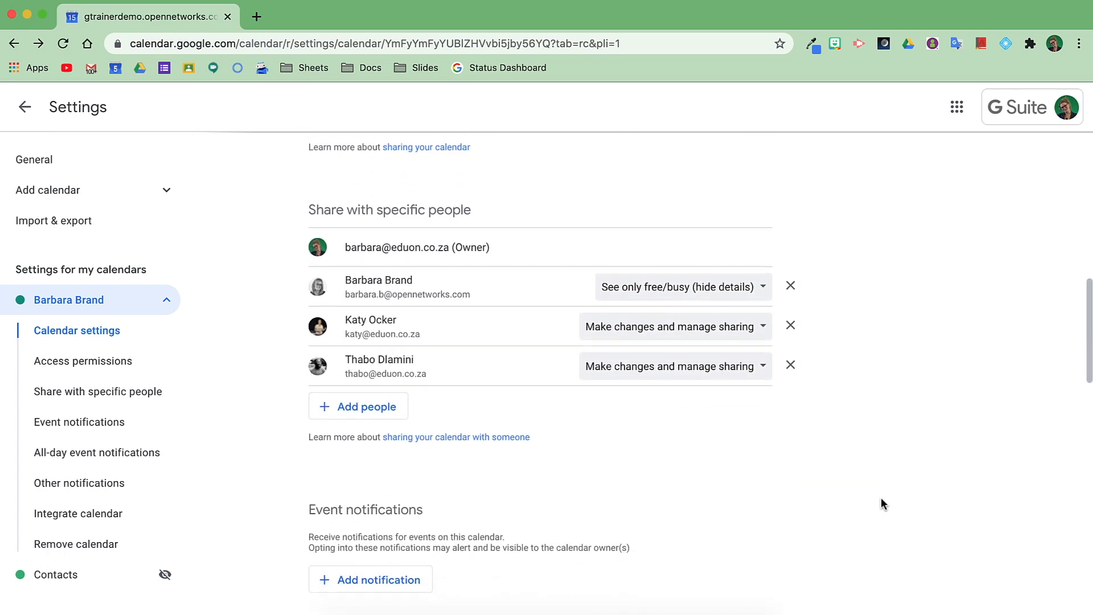
scroll(881, 500, down, 1)
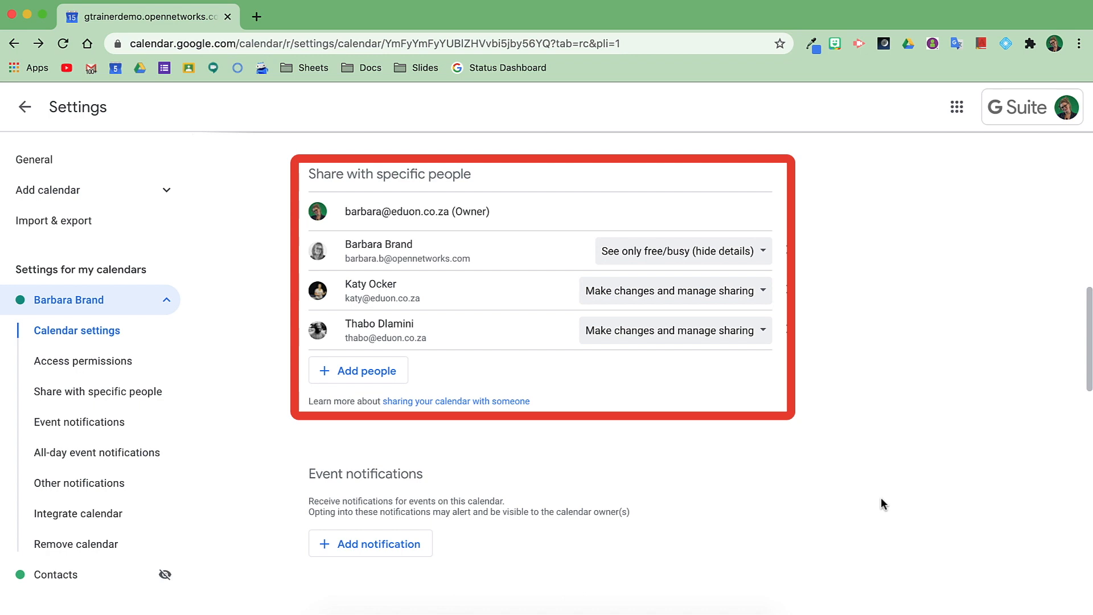
Invite the colleague by name with 'Make changes and manage sharing' permission and send the invitation
click(344, 373)
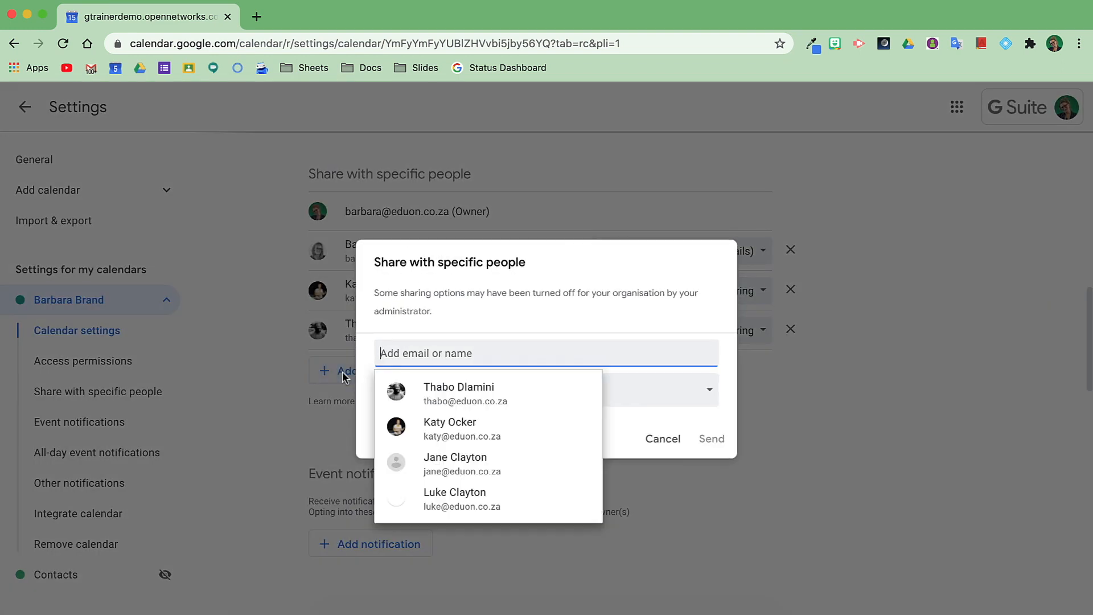
text(abel)
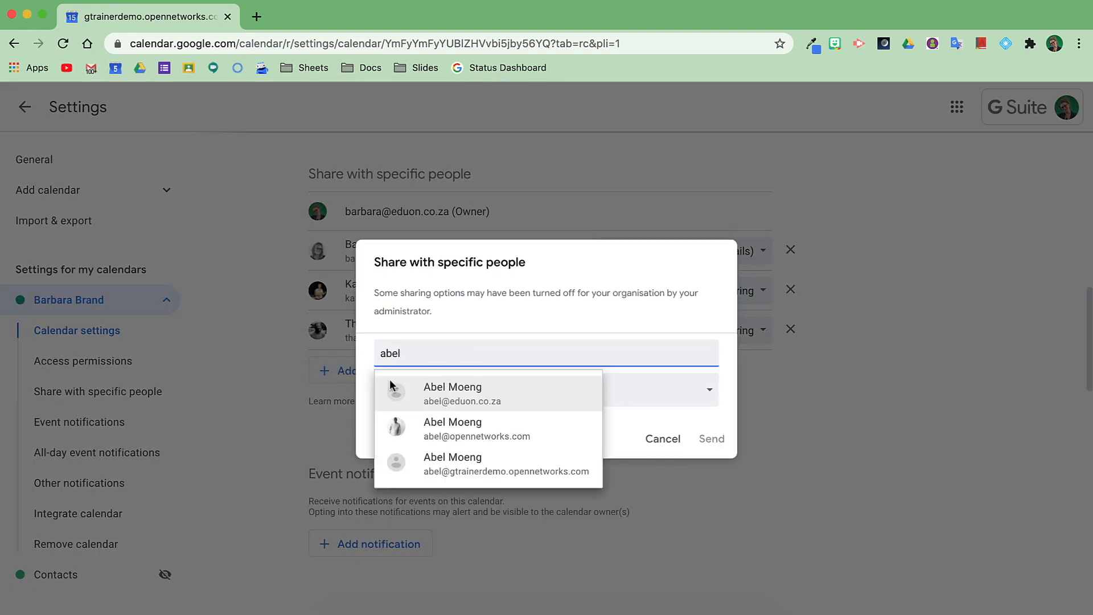
click(396, 390)
click(713, 410)
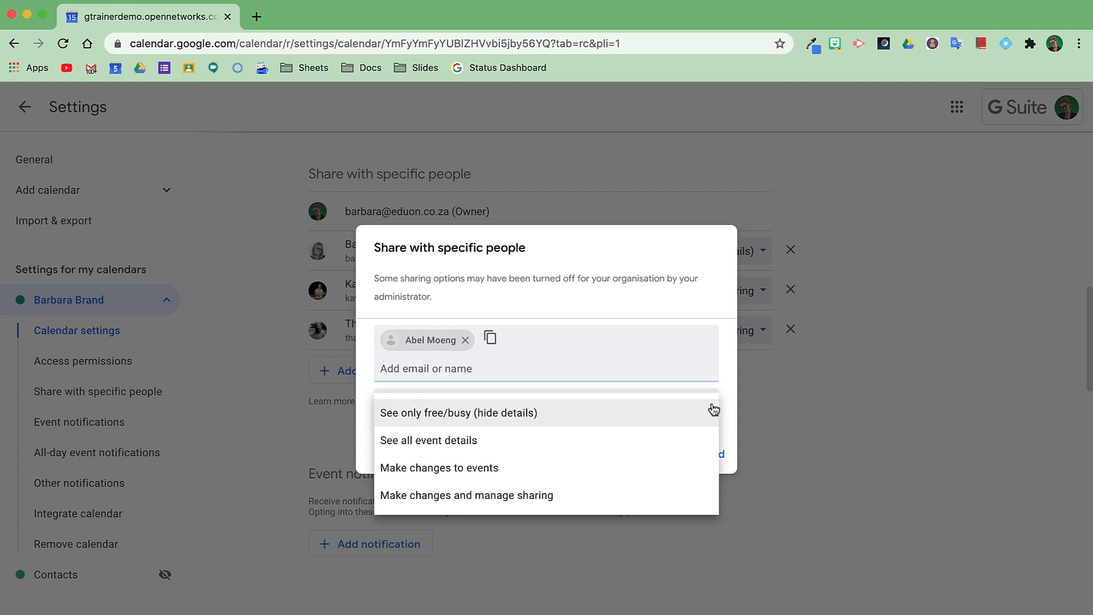
click(590, 496)
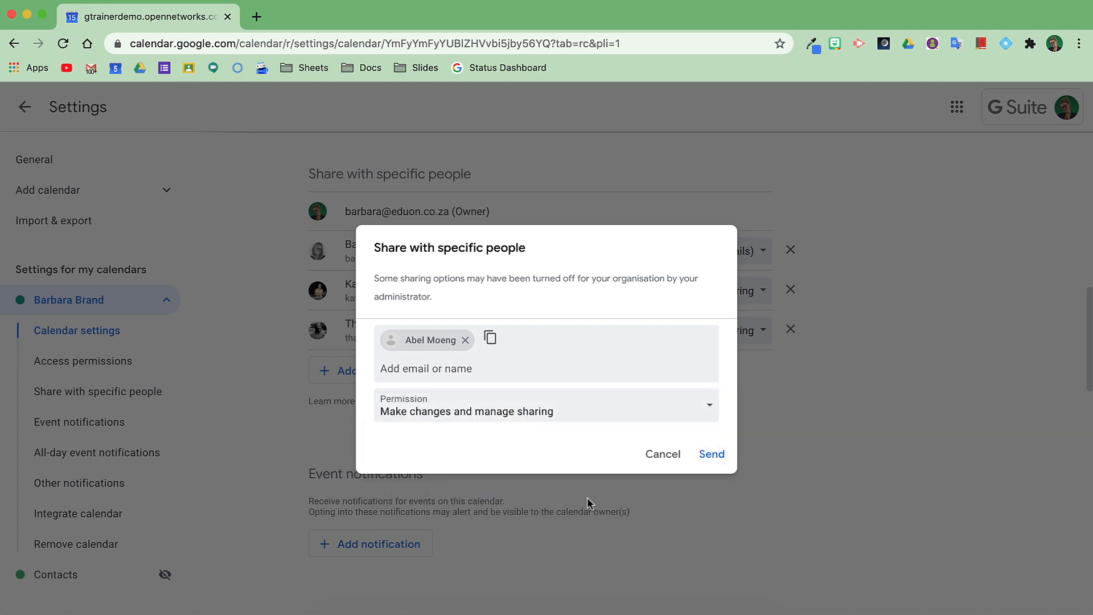
click(711, 410)
key(Down)
key(Down)
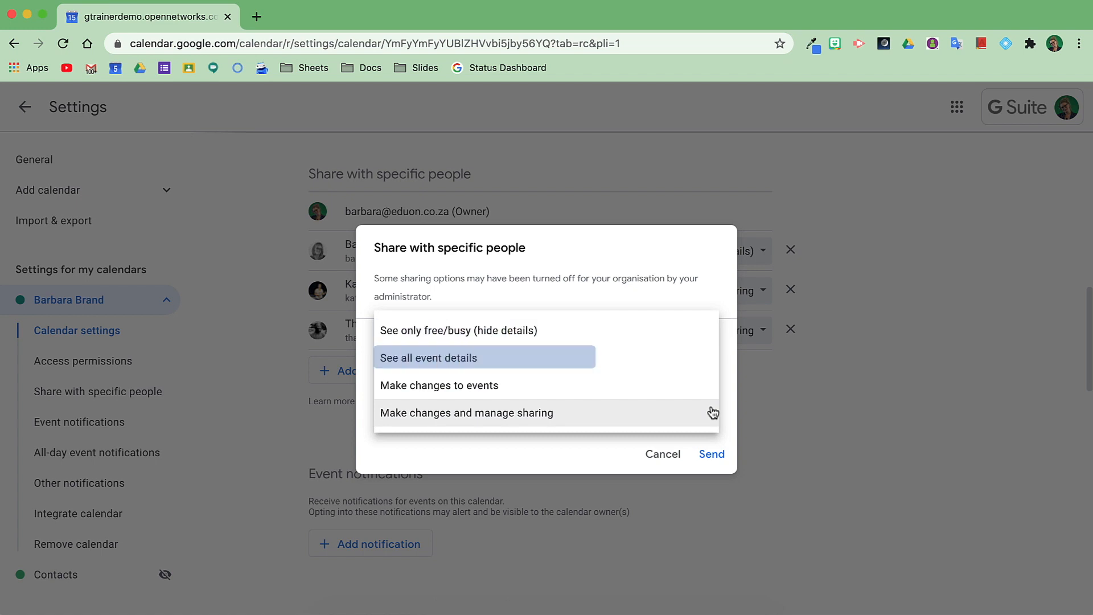
key(Down)
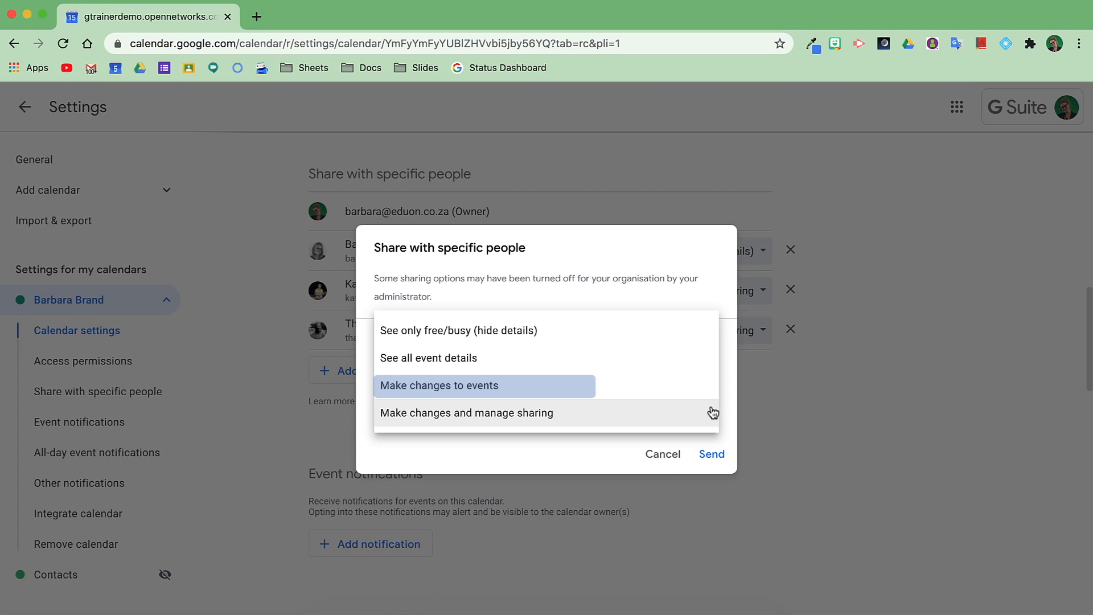
key(Down)
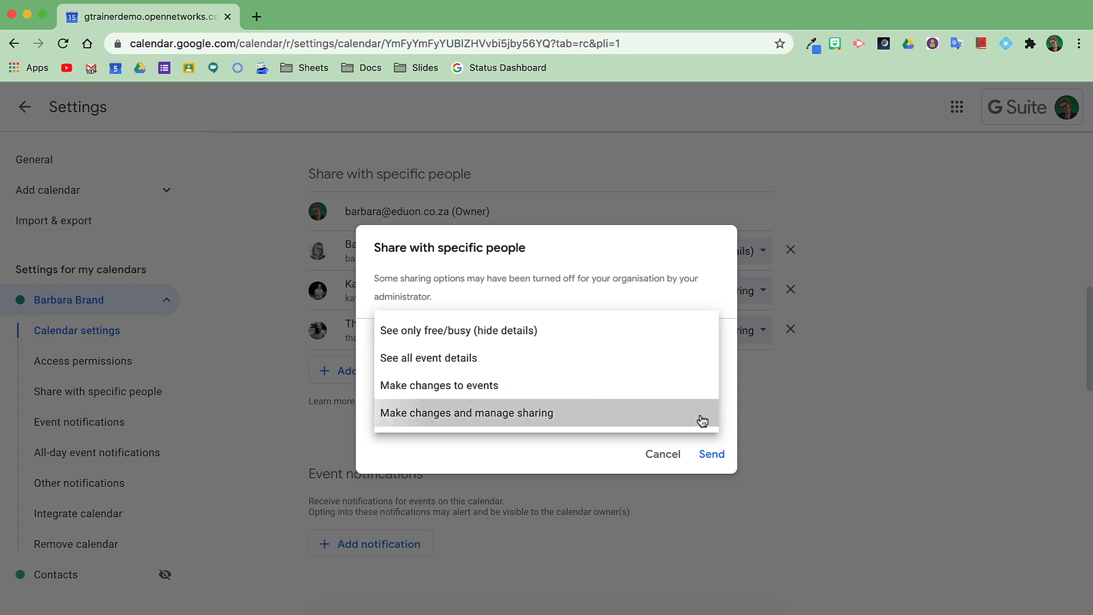
click(703, 420)
click(712, 455)
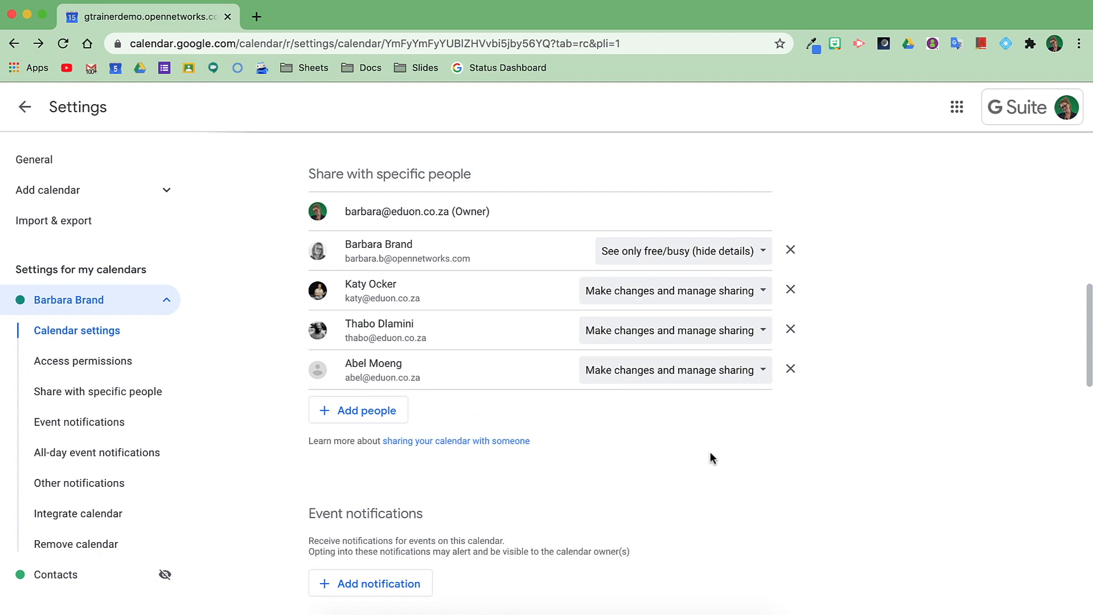
Scroll down to the Event notifications section of the calendar settings
scroll(710, 453, down, 5)
scroll(709, 452, down, 1)
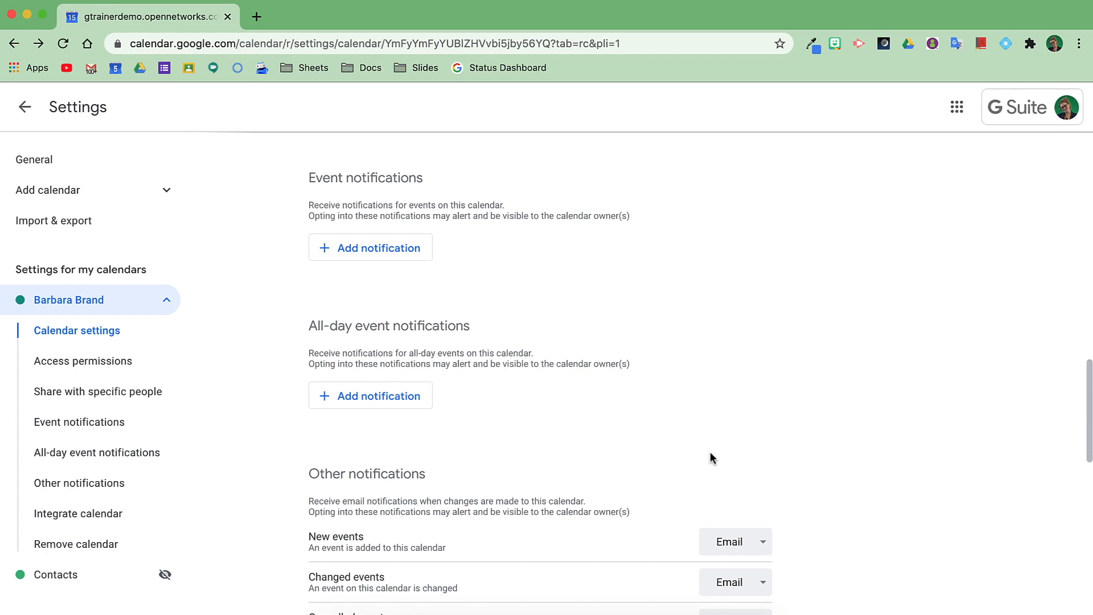
Add default event notifications at 10 minutes and 4 minutes before
click(379, 251)
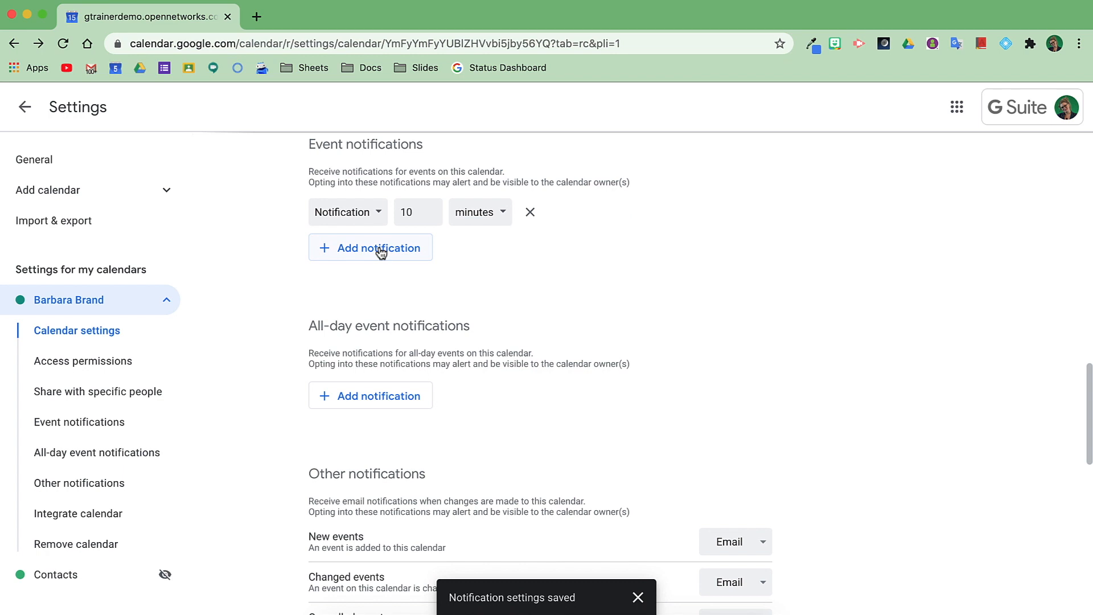
click(381, 281)
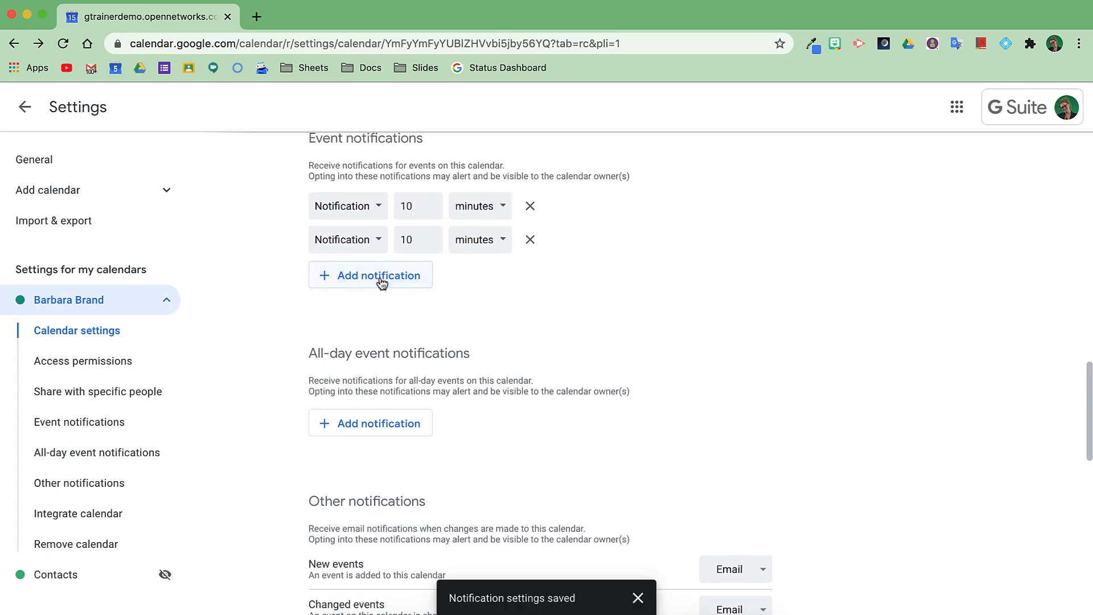
double_click(415, 241)
text(4)
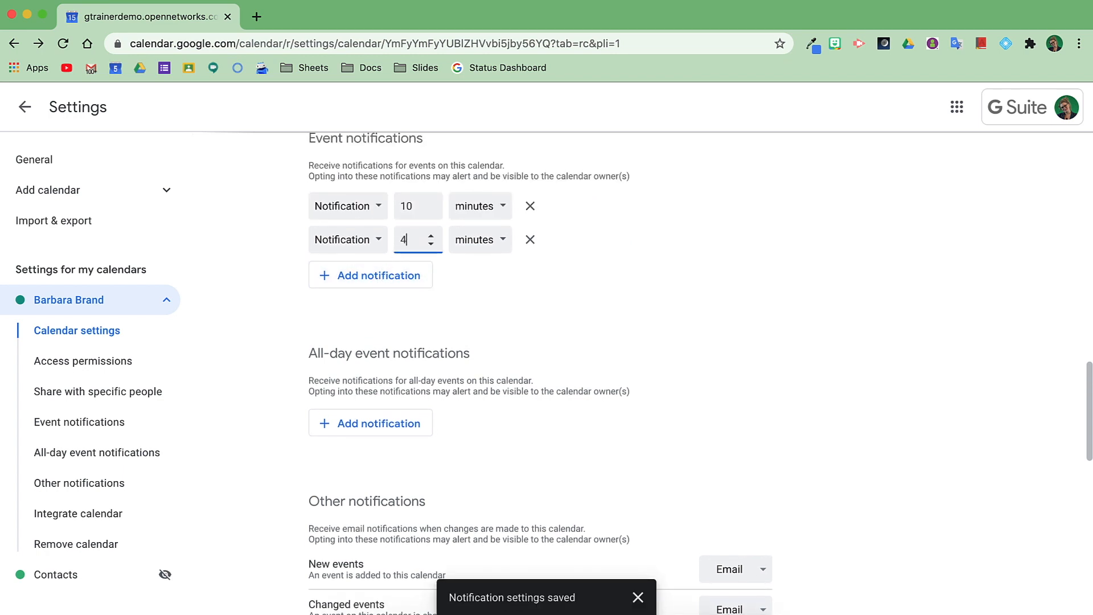
click(490, 298)
scroll(490, 300, down, 3)
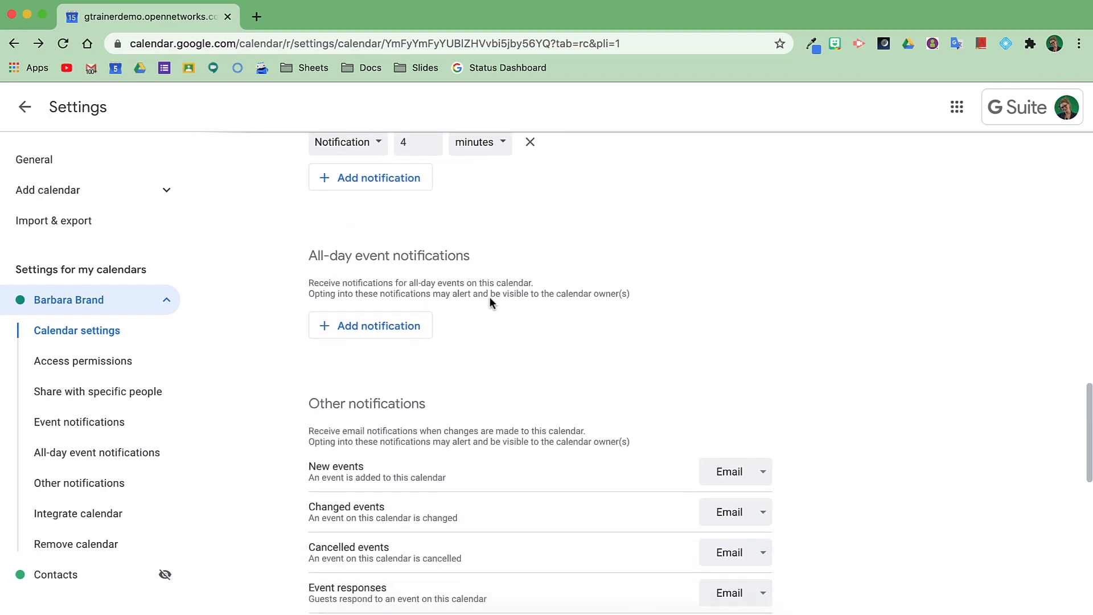
scroll(492, 302, down, 3)
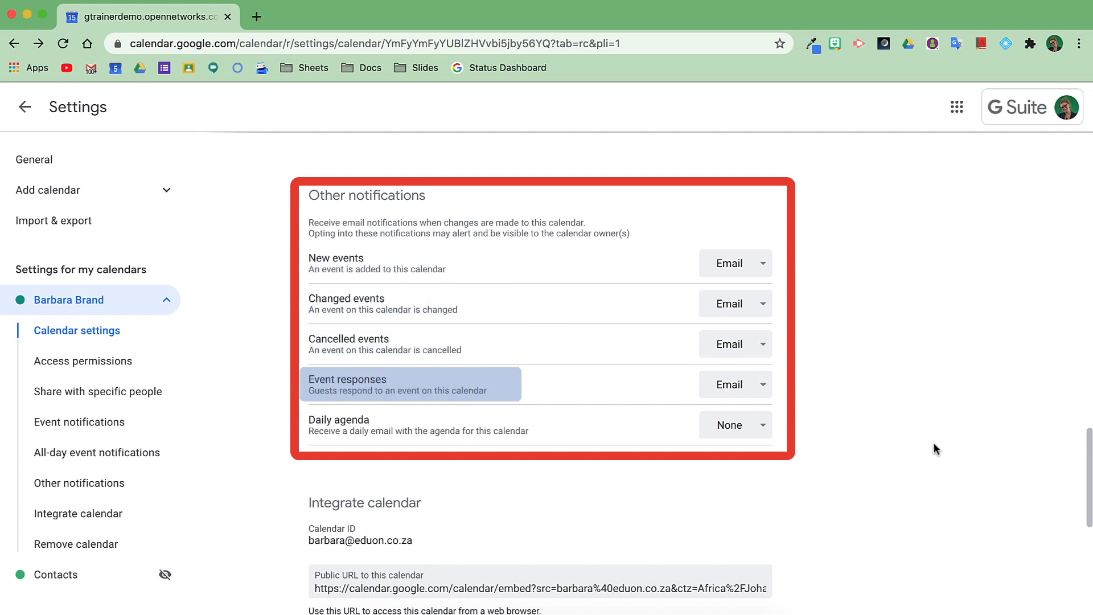
Set this calendar's Daily agenda to Email under Other notifications
click(766, 431)
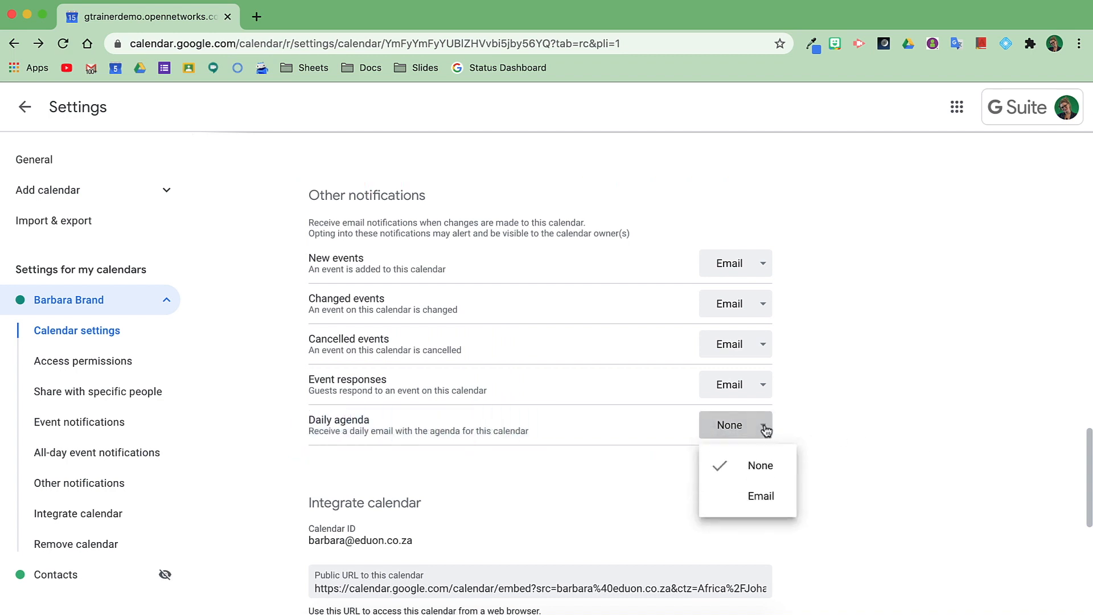
click(790, 512)
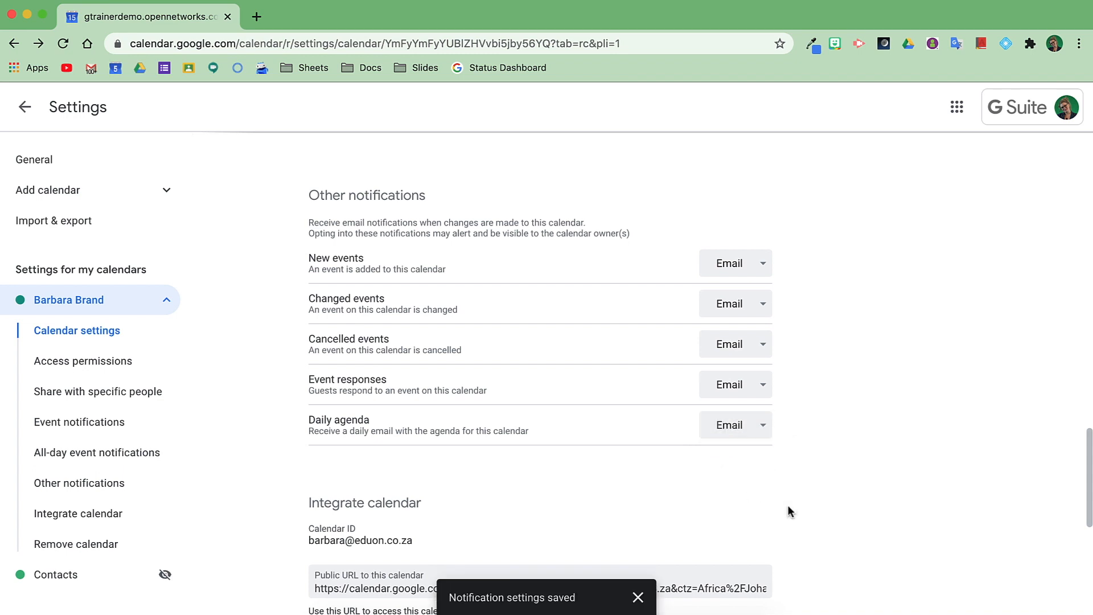
scroll(790, 511, down, 2)
scroll(790, 511, down, 5)
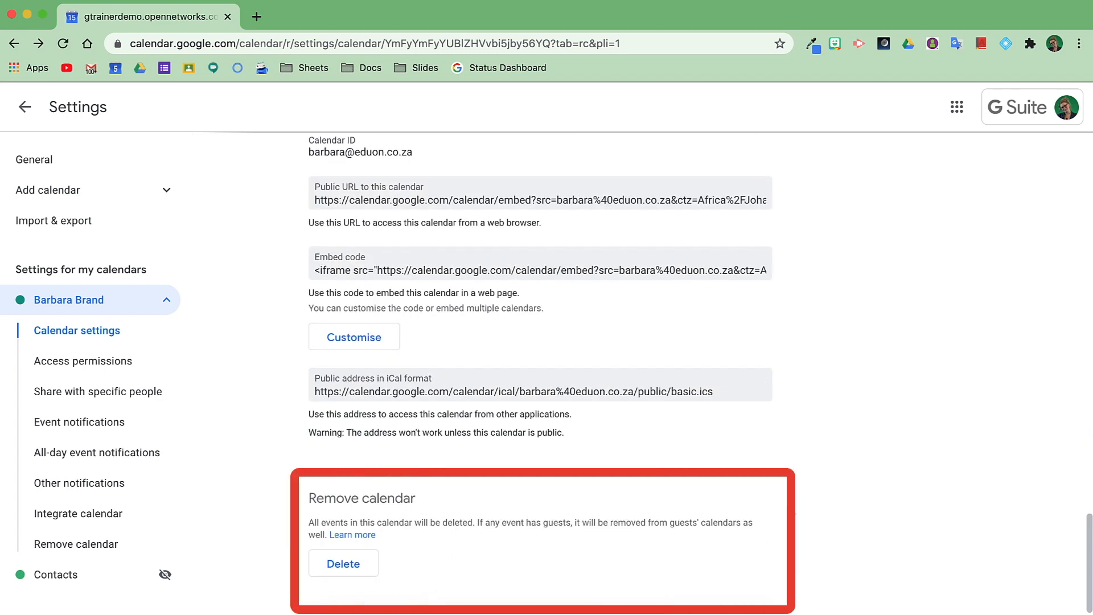